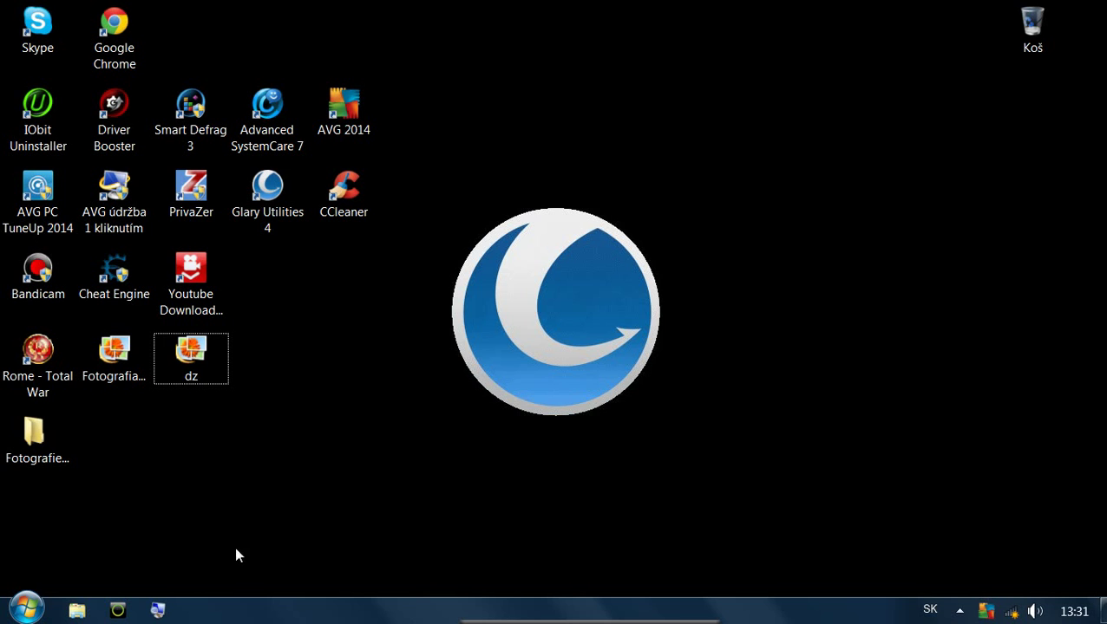
Step: Launch Glary Utilities and bring up the 1-click maintenance (1-kliková údržba) page
click(274, 198)
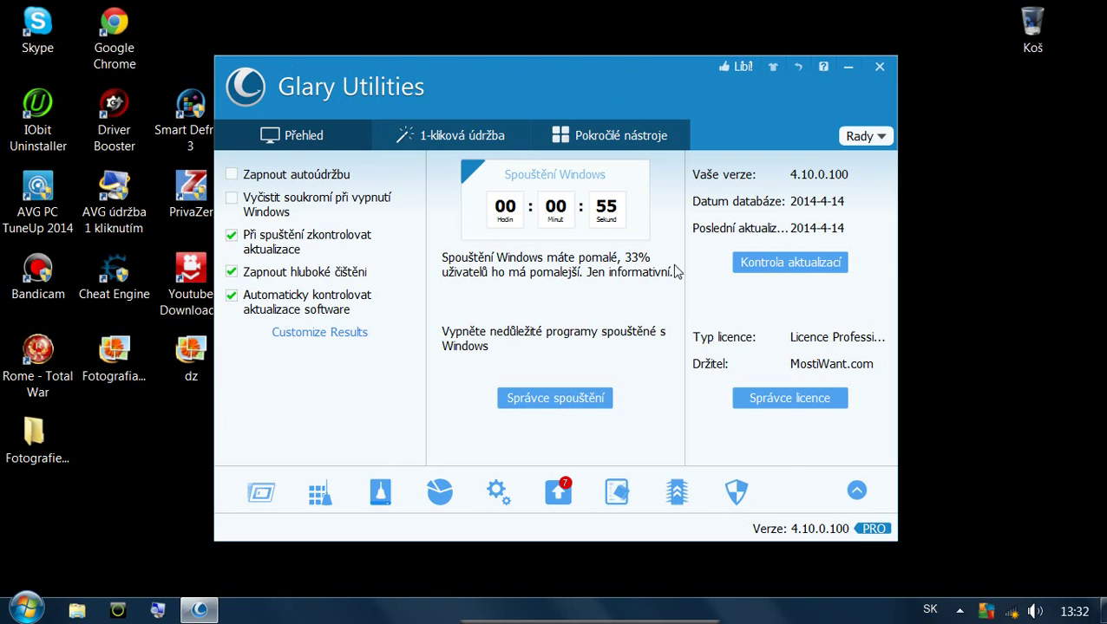
click(630, 147)
click(407, 150)
click(370, 149)
click(505, 149)
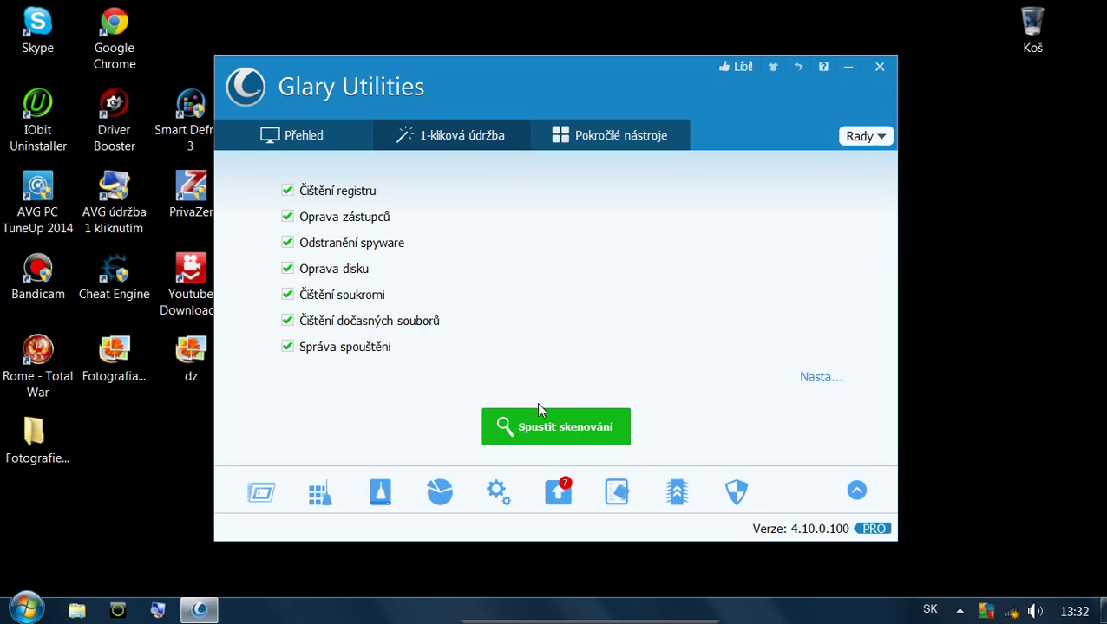
Step: Review the registry-cleaning sections in the maintenance settings, accept them, and start the 1-click maintenance scan
click(807, 380)
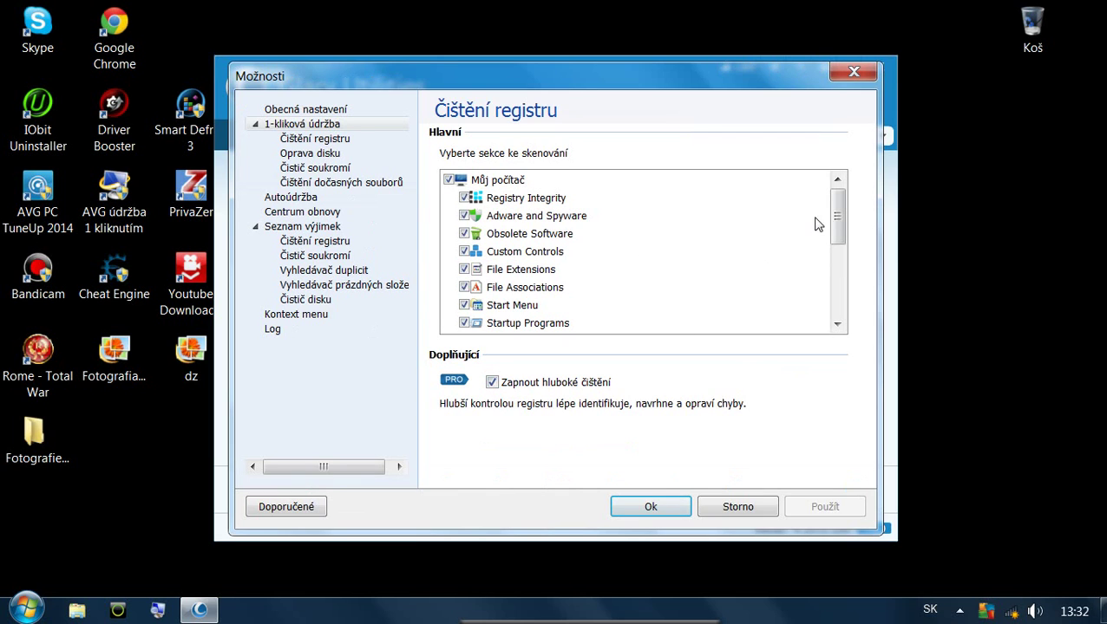
mouse_move(835, 222)
mouse_down()
mouse_move(826, 309)
mouse_move(838, 215)
mouse_up()
click(652, 505)
click(588, 433)
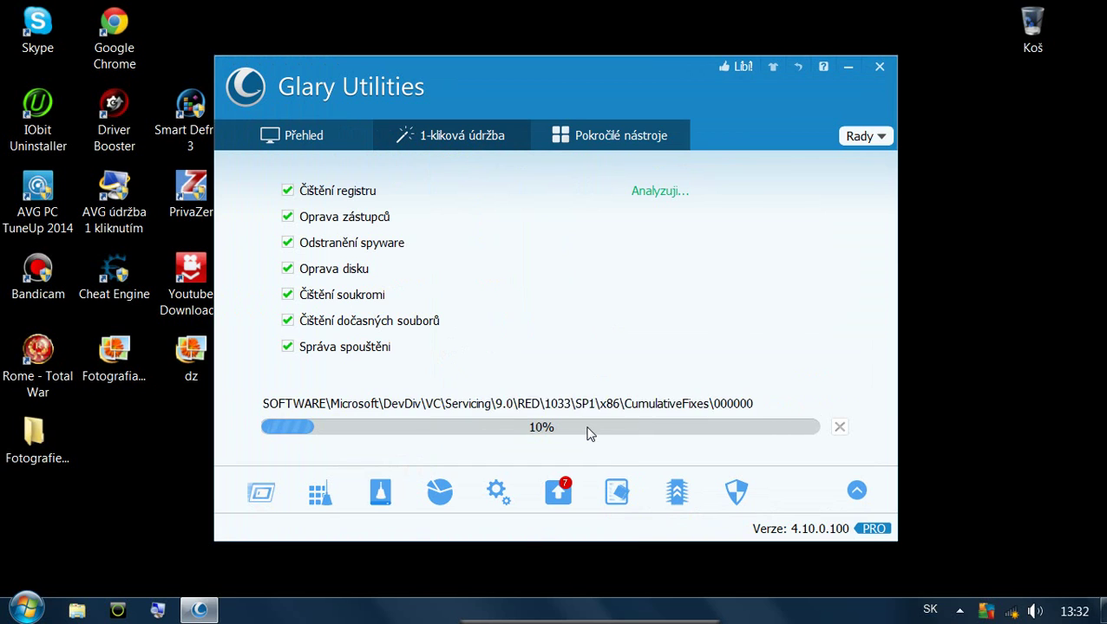
Step: Scan both the B: and C: drives for empty folders with Vyhledávač prázdných složek
click(622, 153)
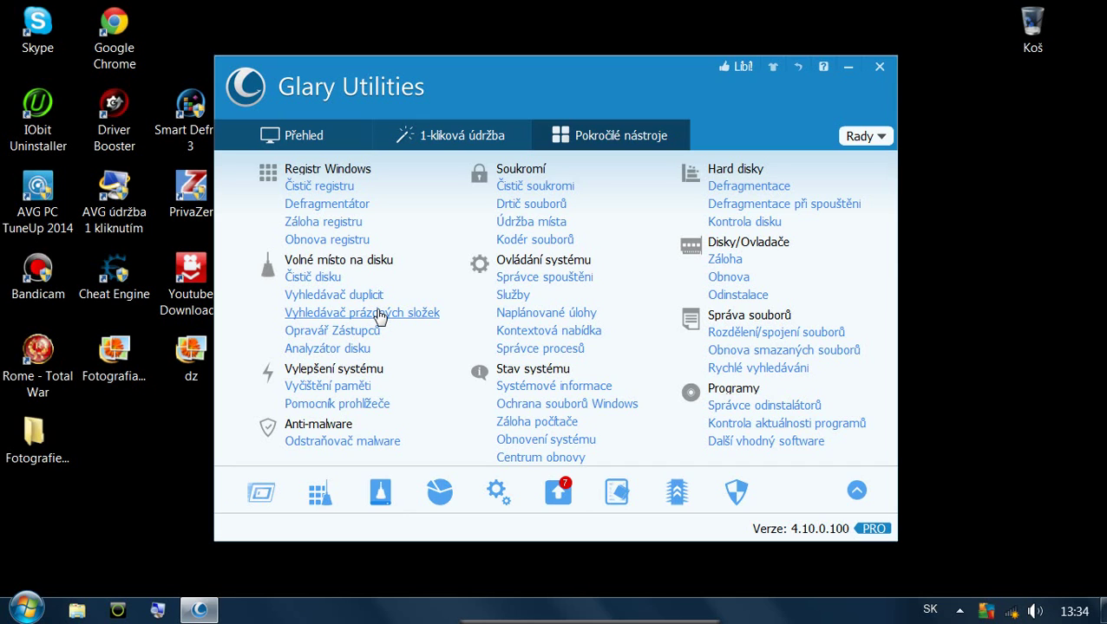
click(379, 314)
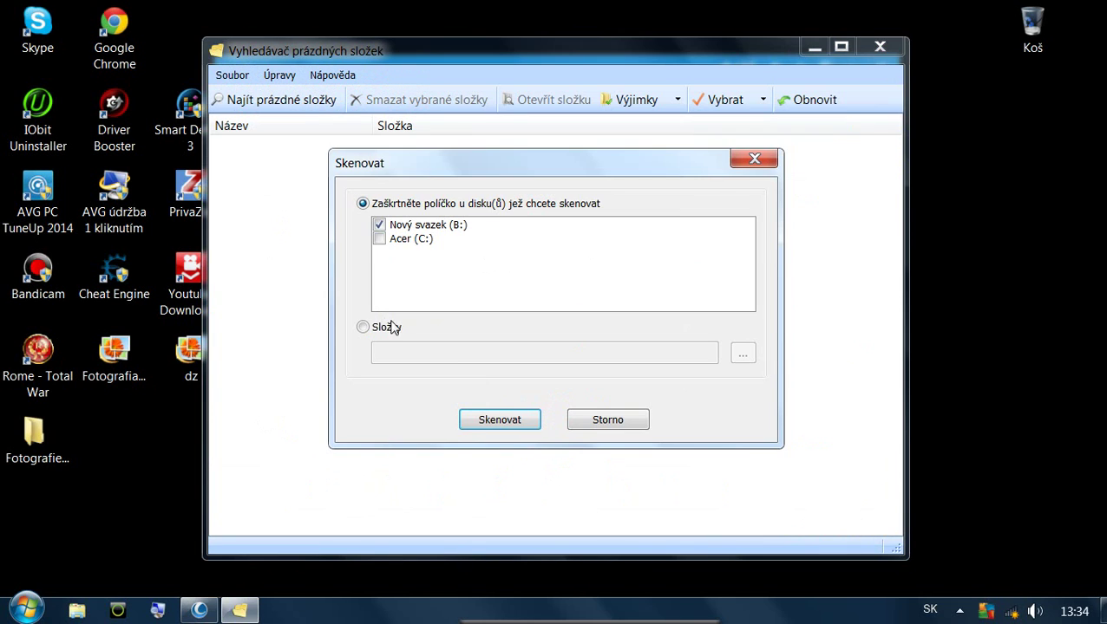
click(379, 239)
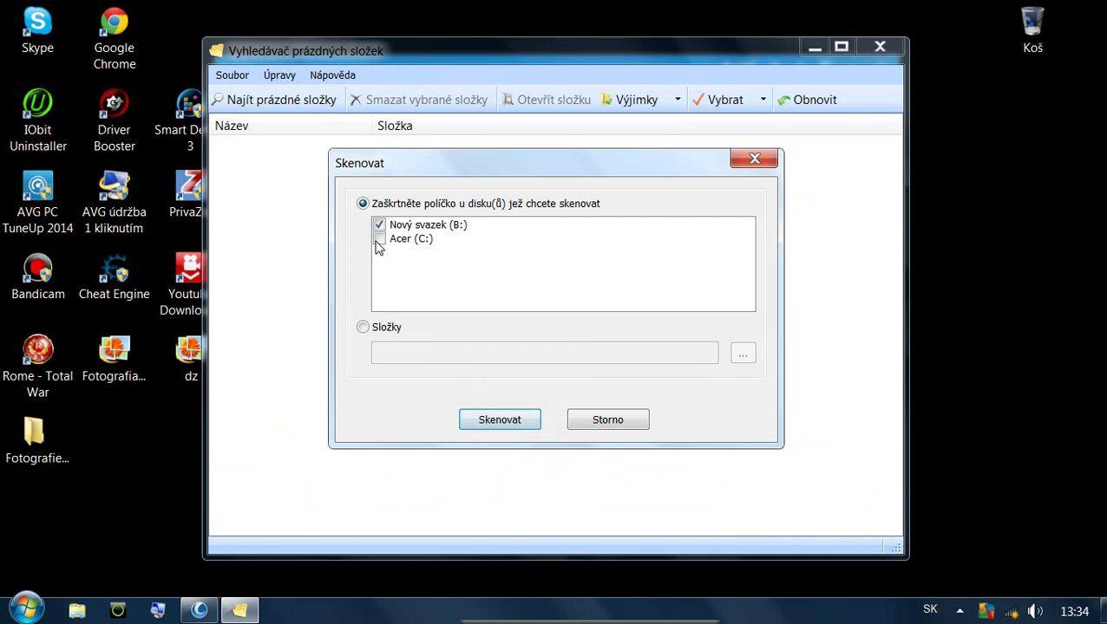
click(506, 422)
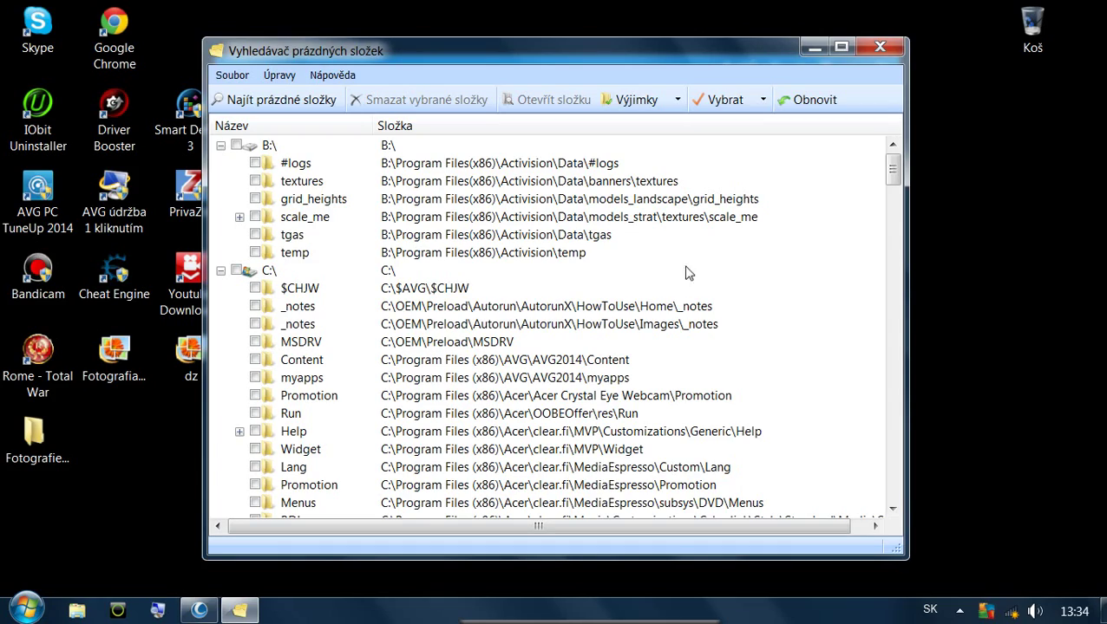
Step: Mark all empty folders found on B: and C: and move them to the Recycle Bin
drag(894, 178, 889, 149)
click(236, 145)
click(236, 271)
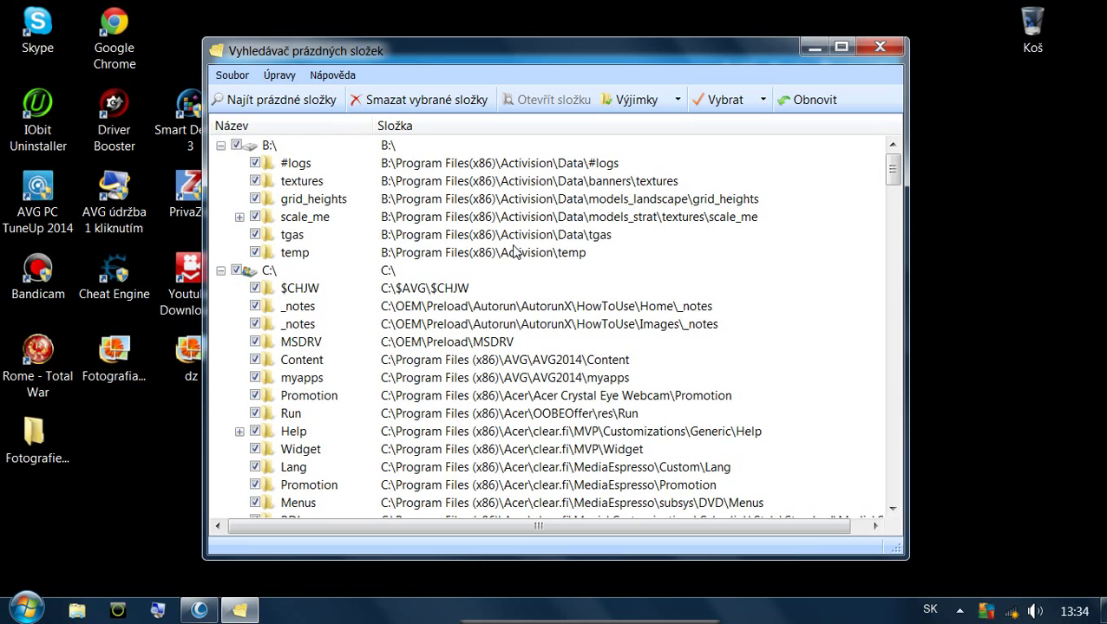
click(446, 107)
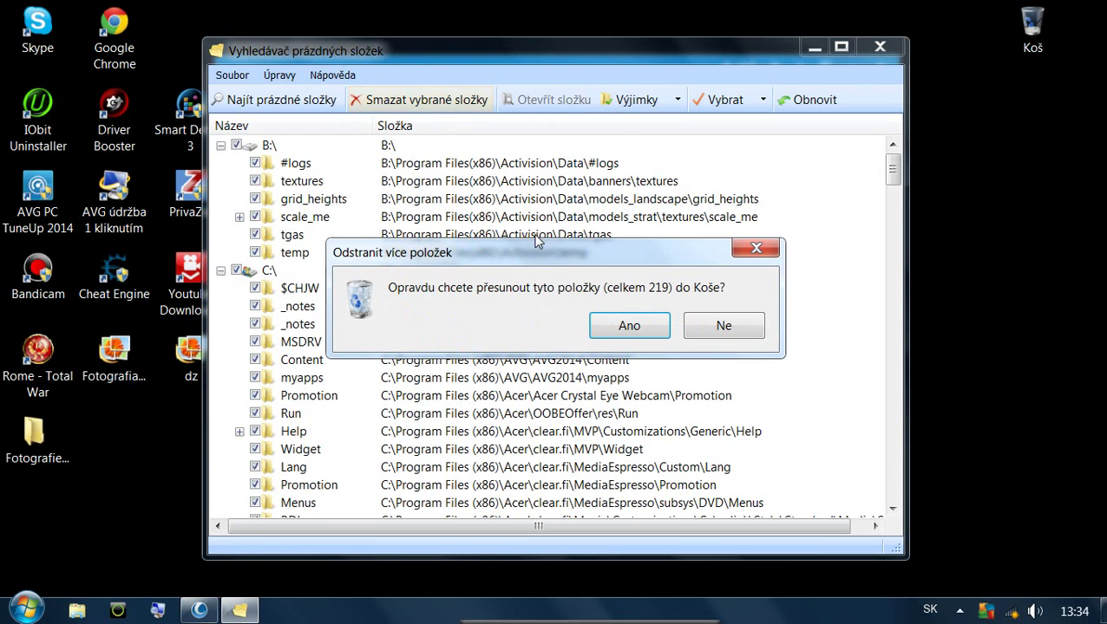
click(645, 333)
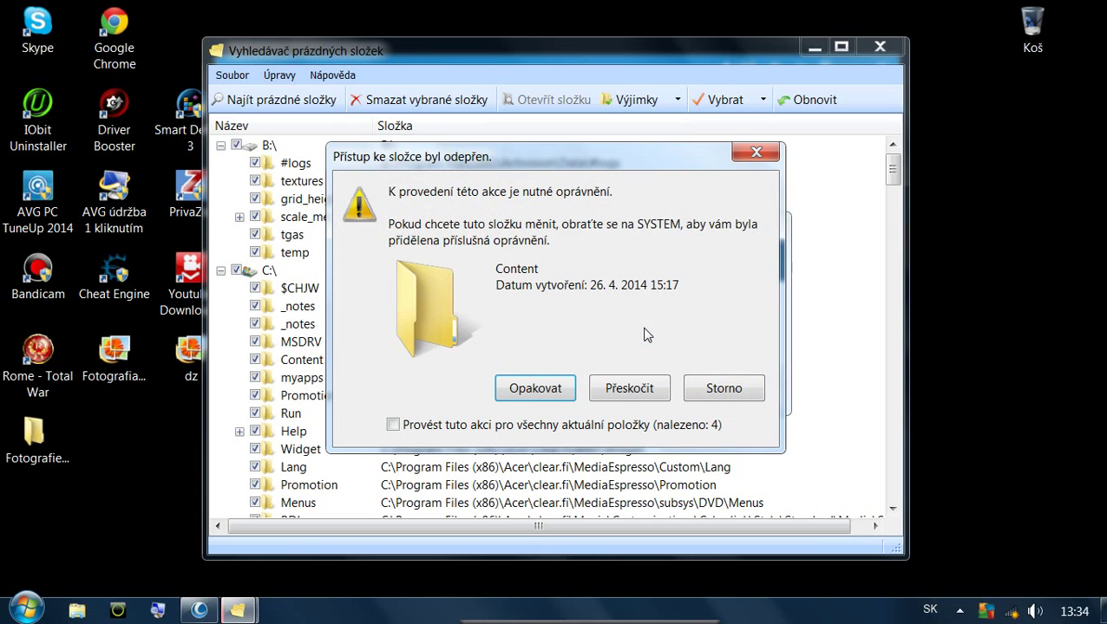
Step: Retry once, skip the folders that cannot be deleted without permission, and close the empty folder finder
click(564, 391)
click(615, 391)
click(615, 391)
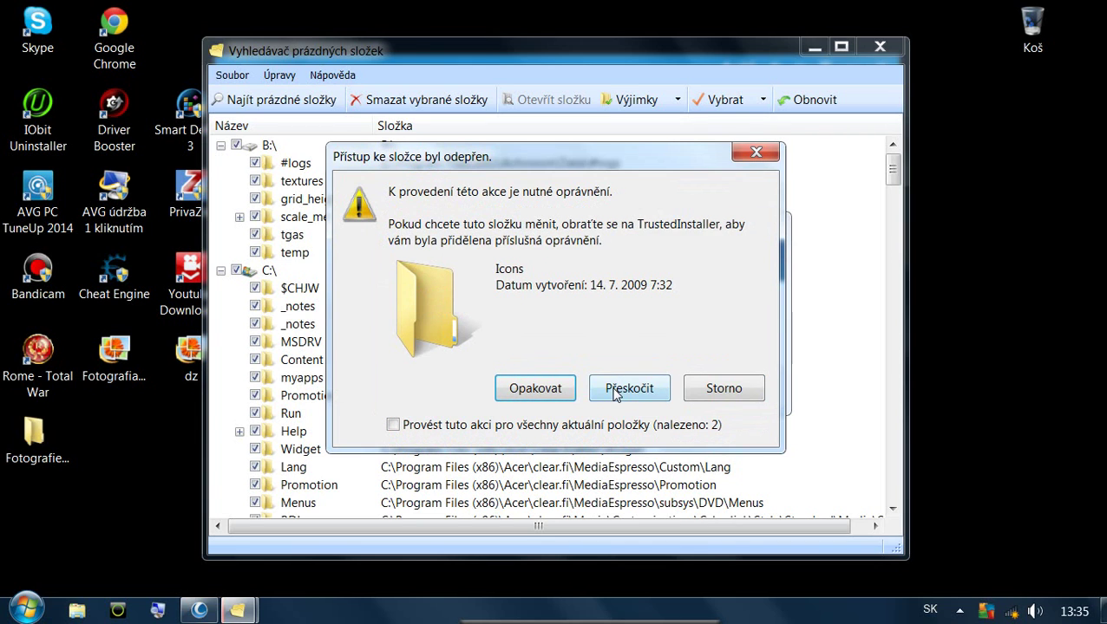
click(615, 391)
click(613, 392)
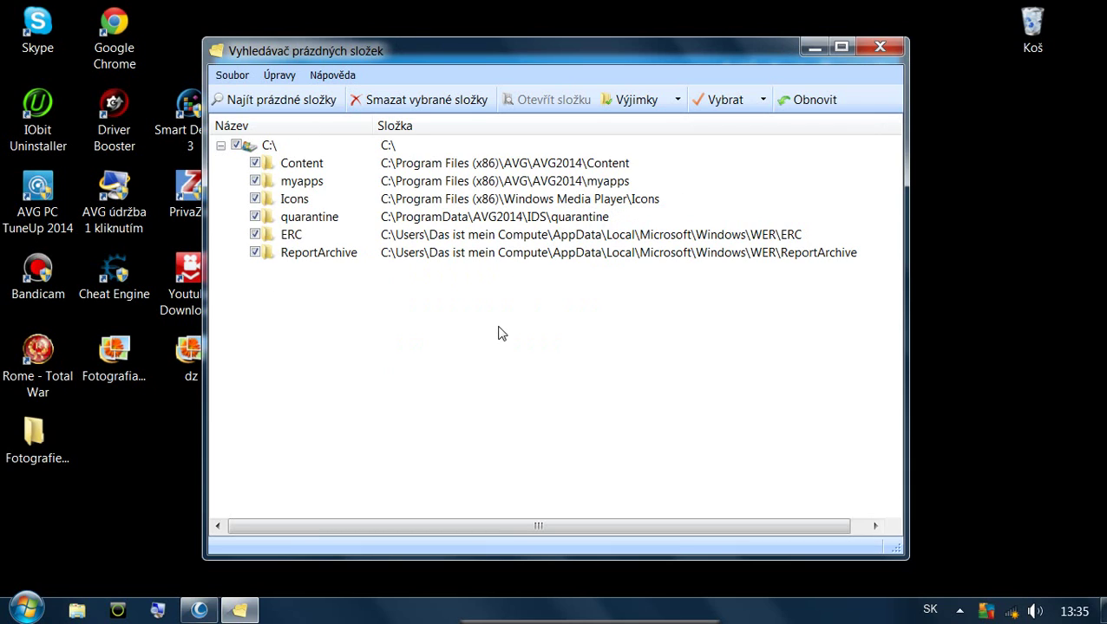
click(879, 47)
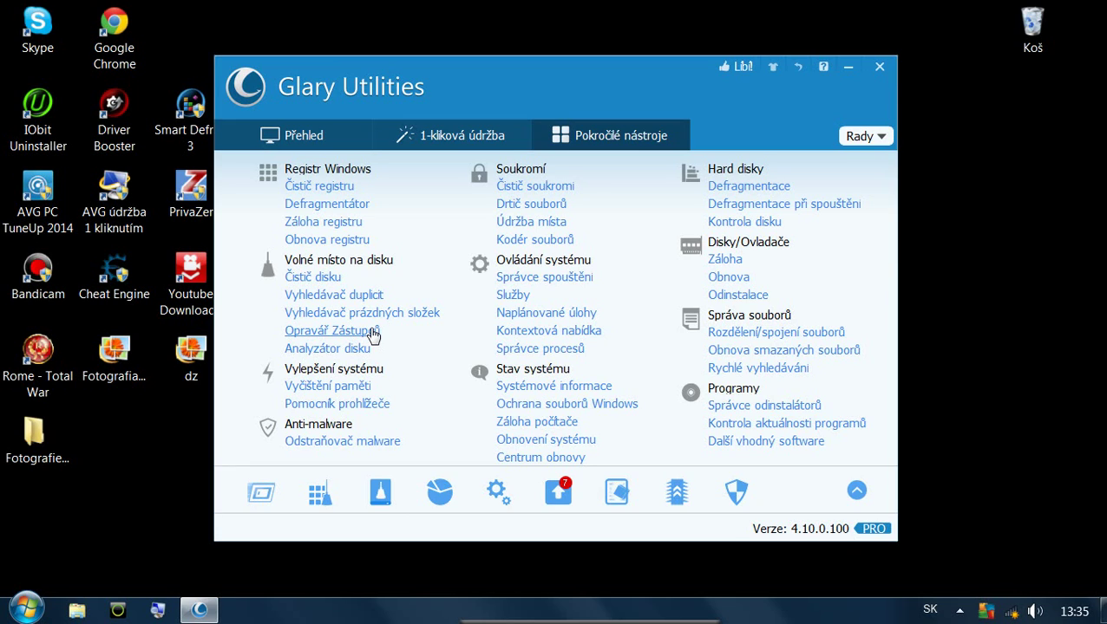
Step: Return to the 1-click maintenance results and repair the errors found
click(49, 302)
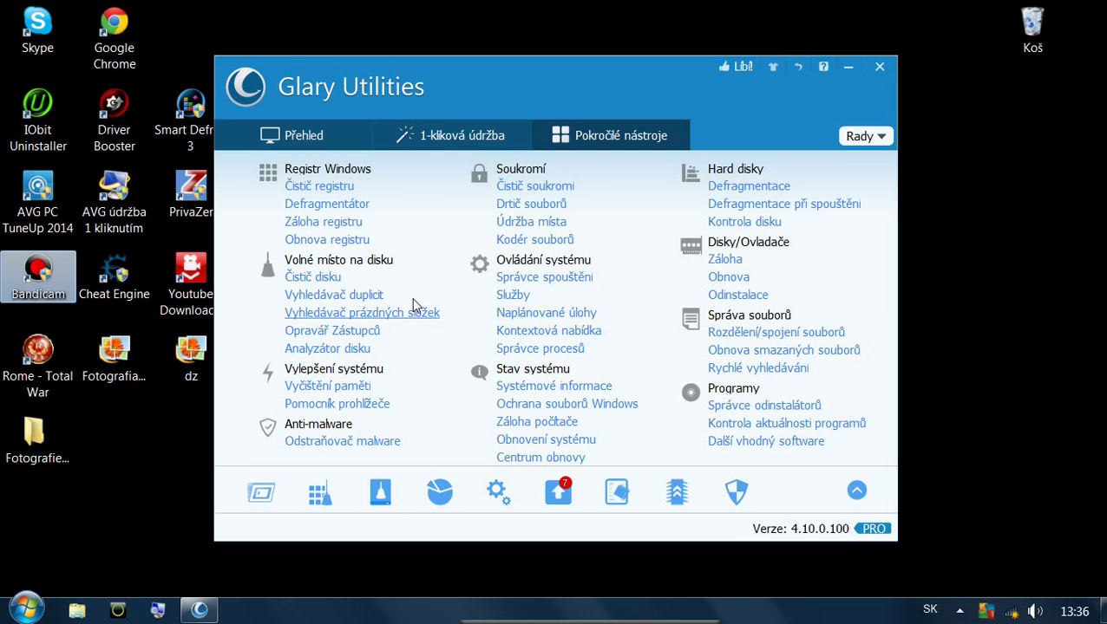
click(438, 147)
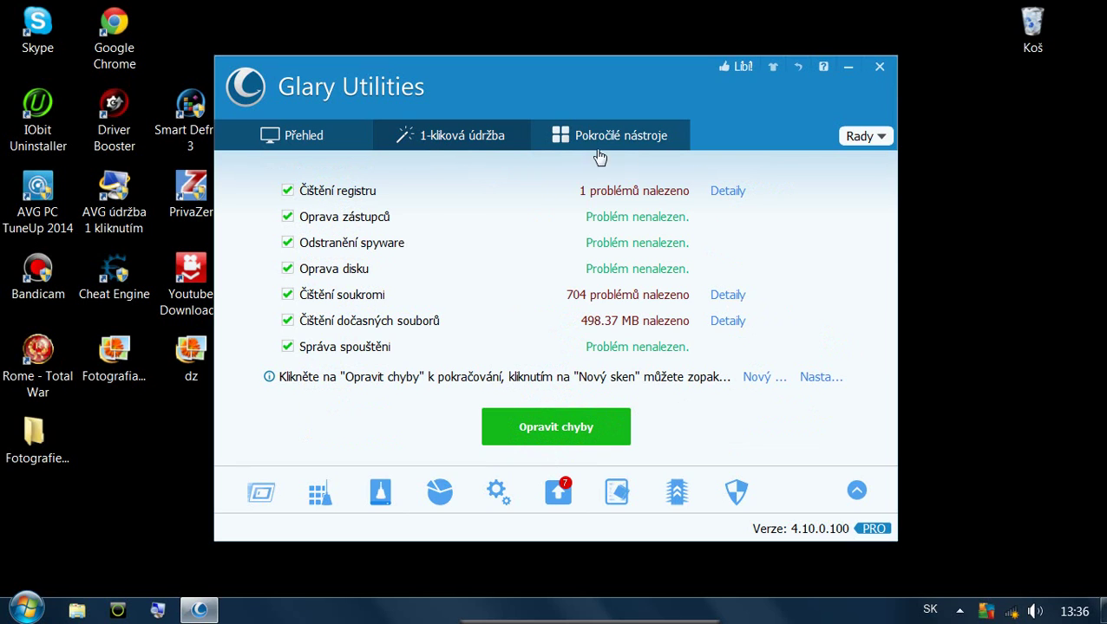
click(616, 438)
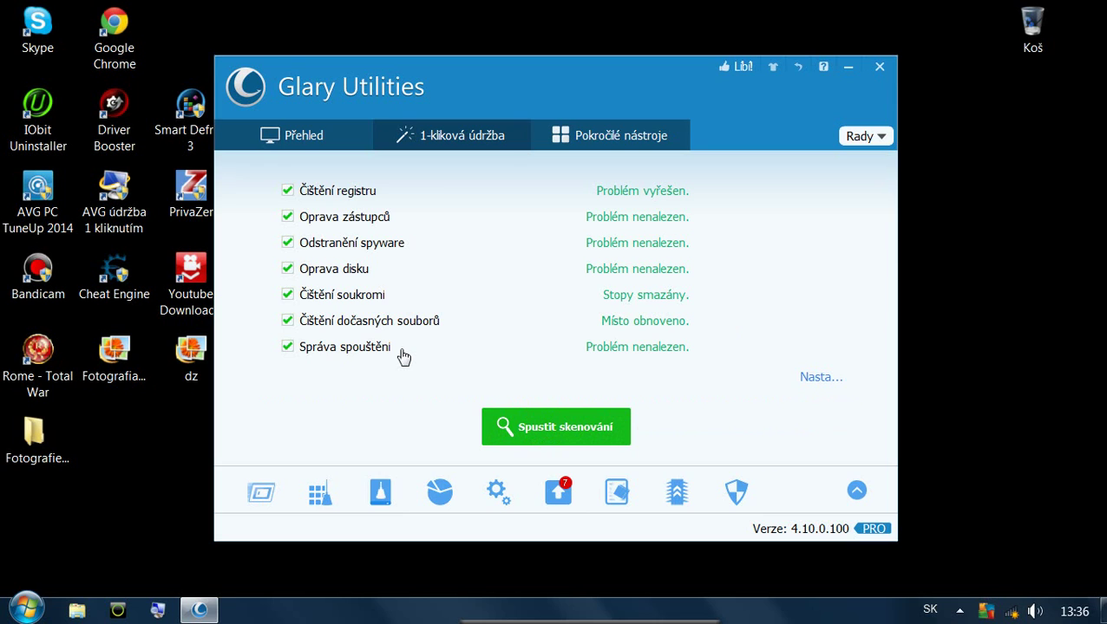
Step: Optimize memory in Memory Optimizer with the amount to free set to 3847M, and accept the dialog
click(595, 143)
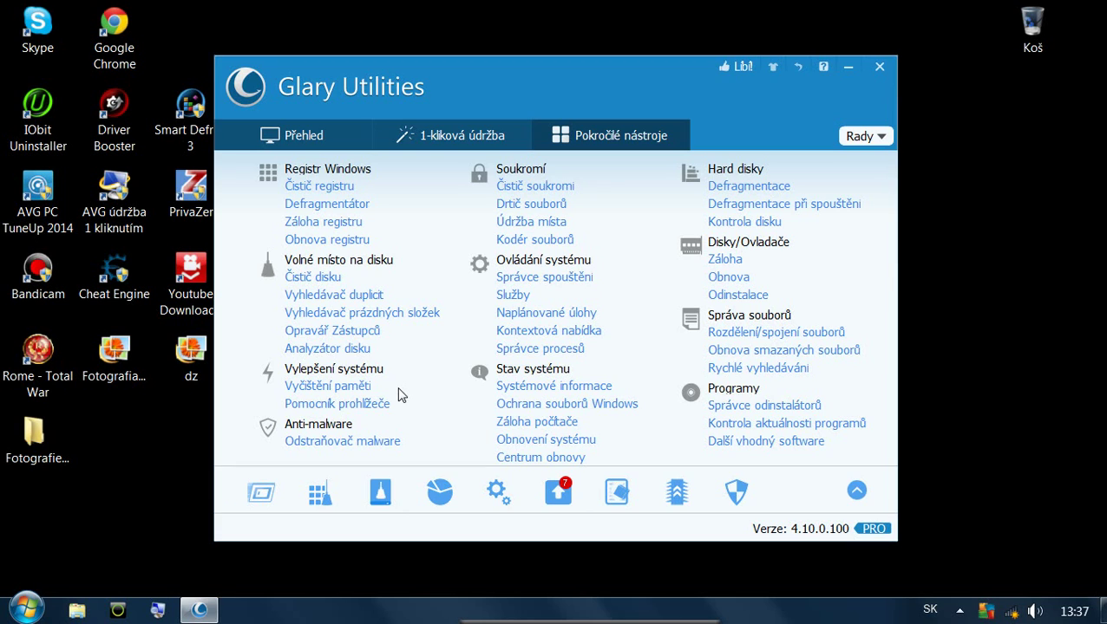
click(317, 395)
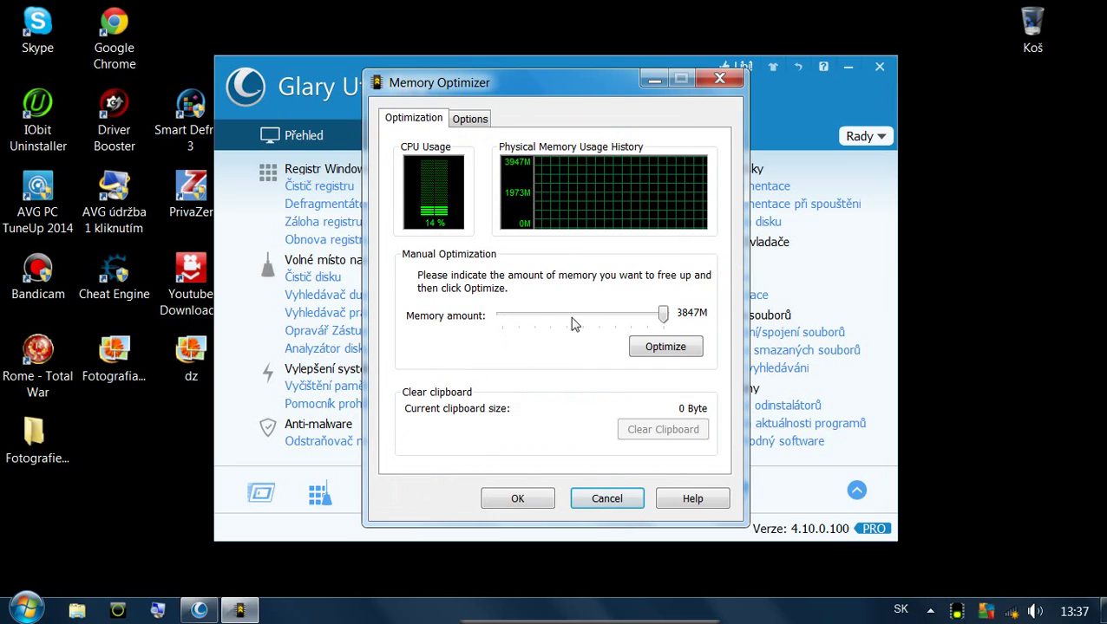
mouse_move(662, 317)
mouse_down()
mouse_move(546, 314)
mouse_move(680, 312)
mouse_up()
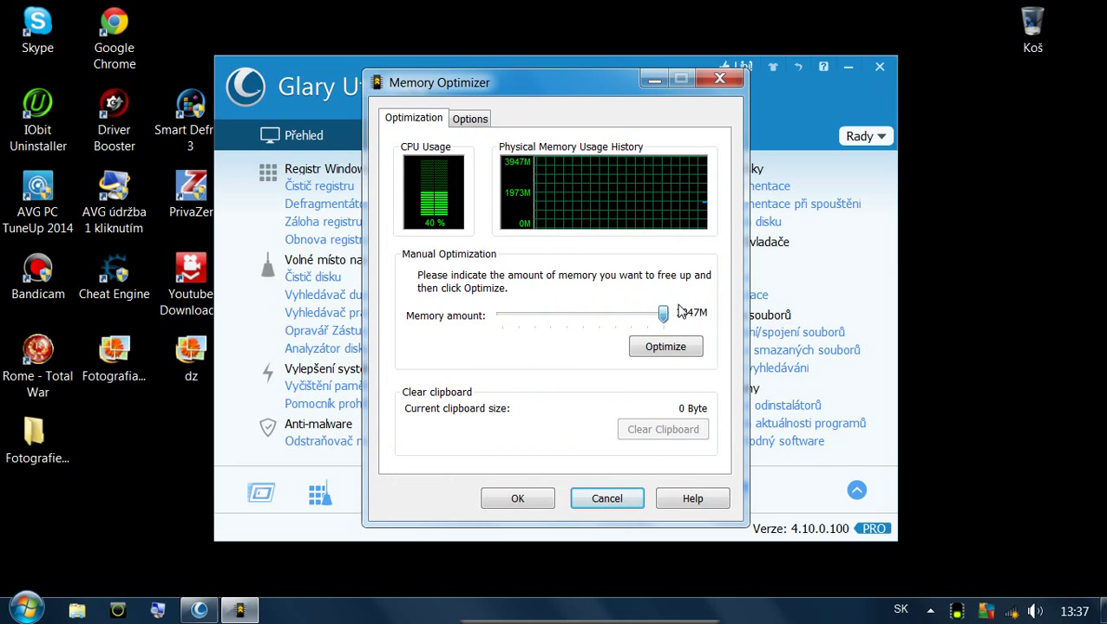
click(696, 352)
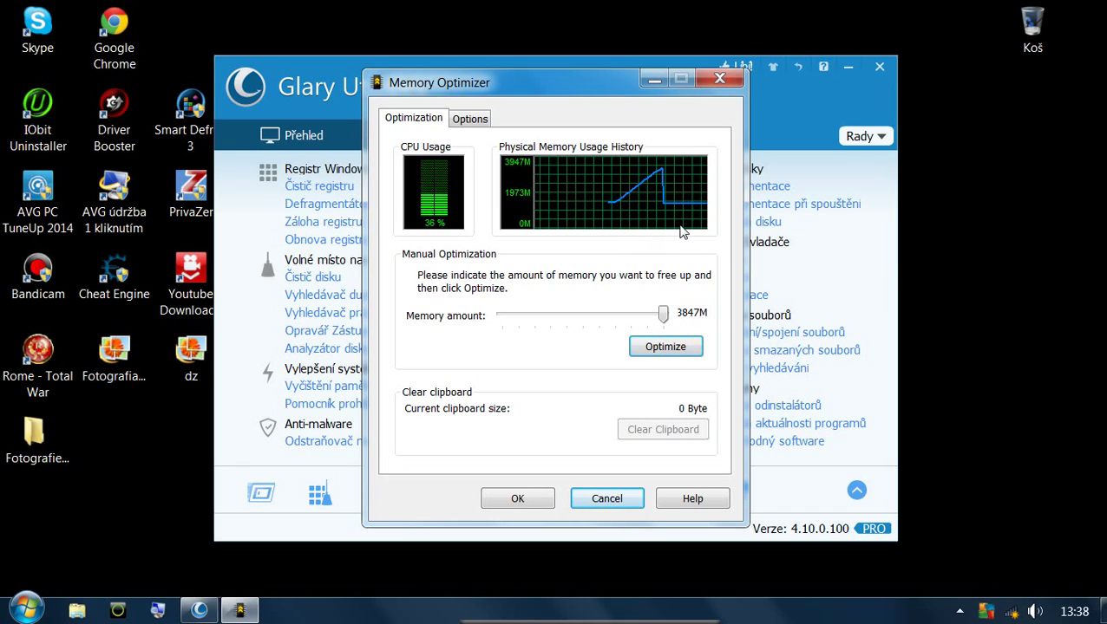
click(535, 501)
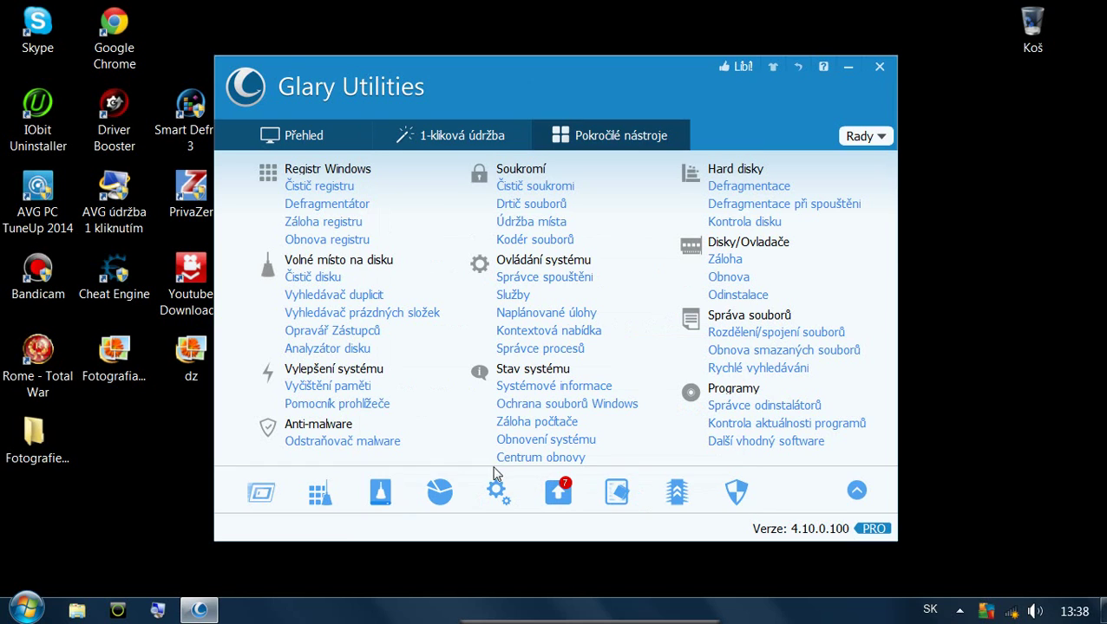
Step: Run a malware scan with Odstraňovač malware and close the tool
click(370, 444)
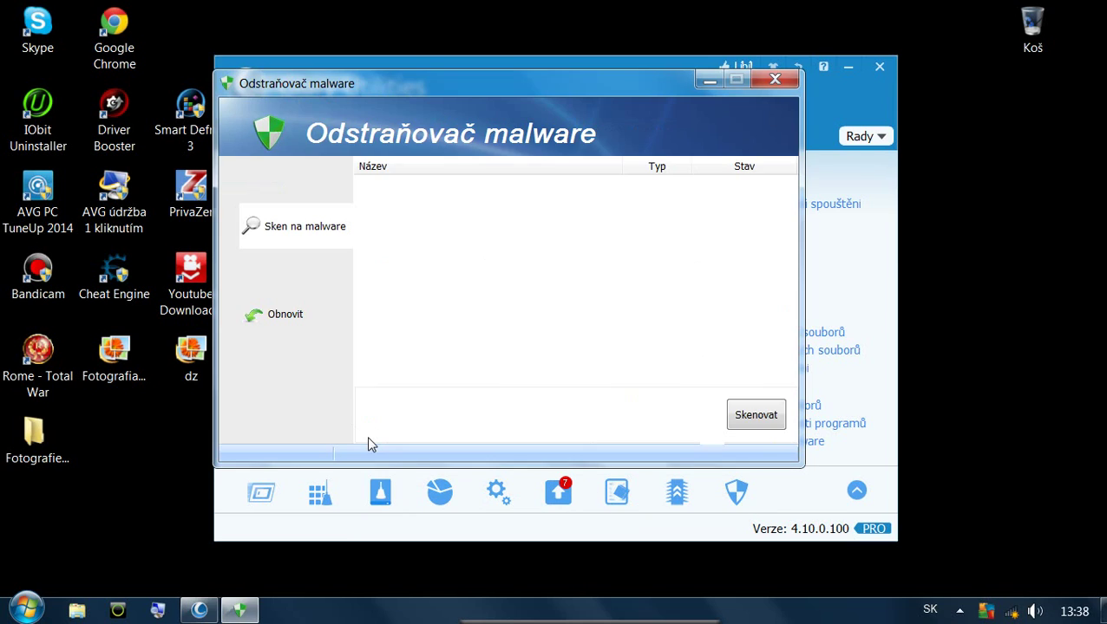
click(753, 413)
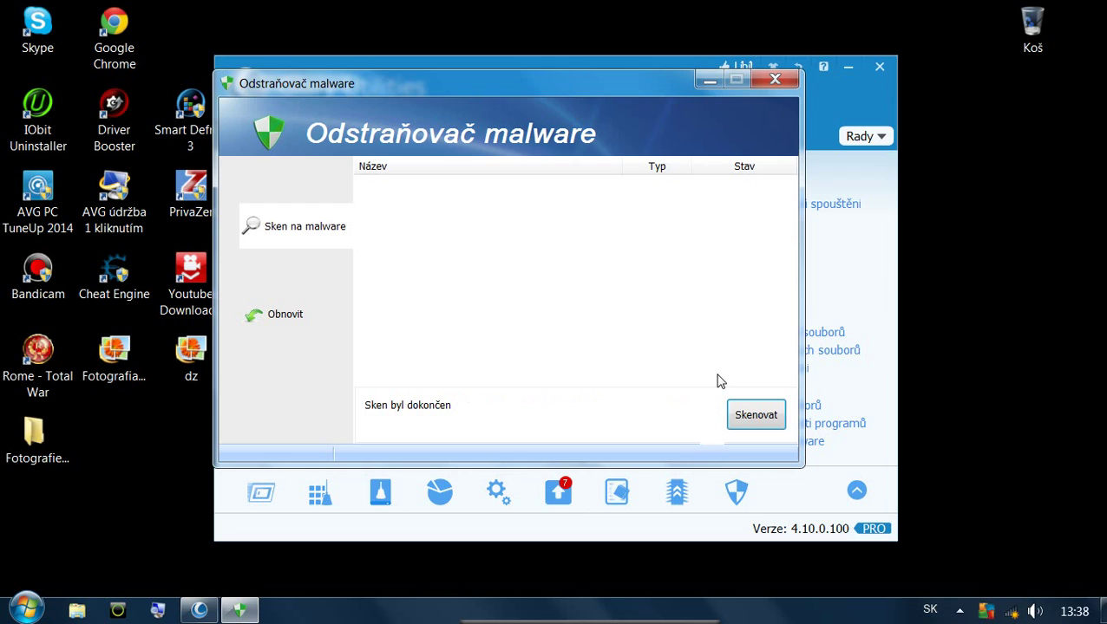
click(776, 81)
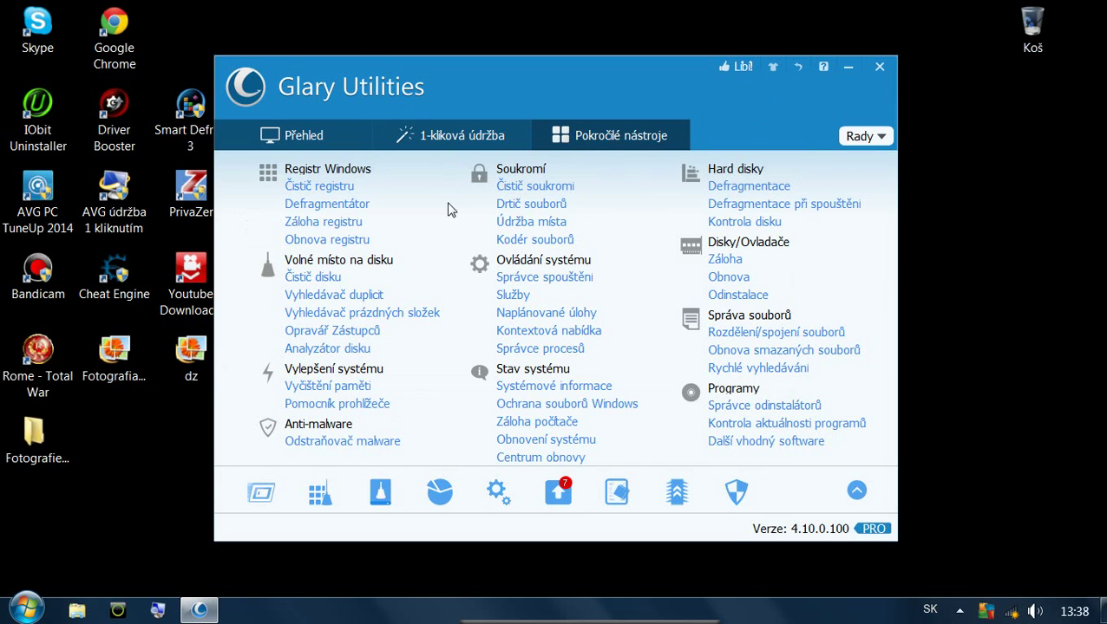
Step: Analyze the preselected traces in Čistič soukromí, delete them, and close the privacy cleaner
click(569, 190)
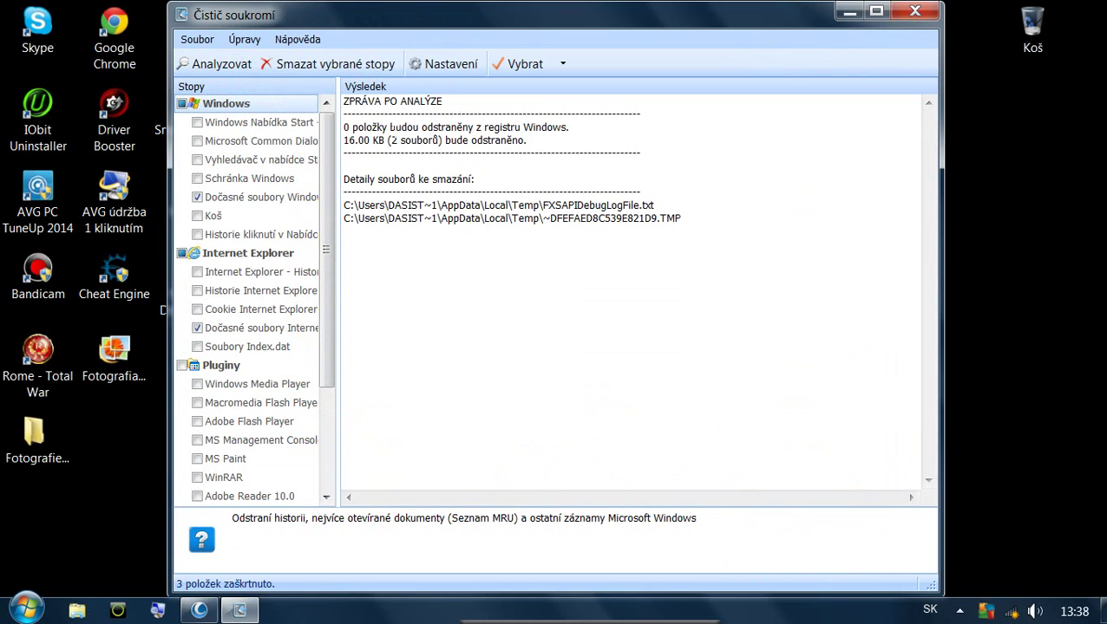
click(223, 66)
click(329, 64)
click(607, 378)
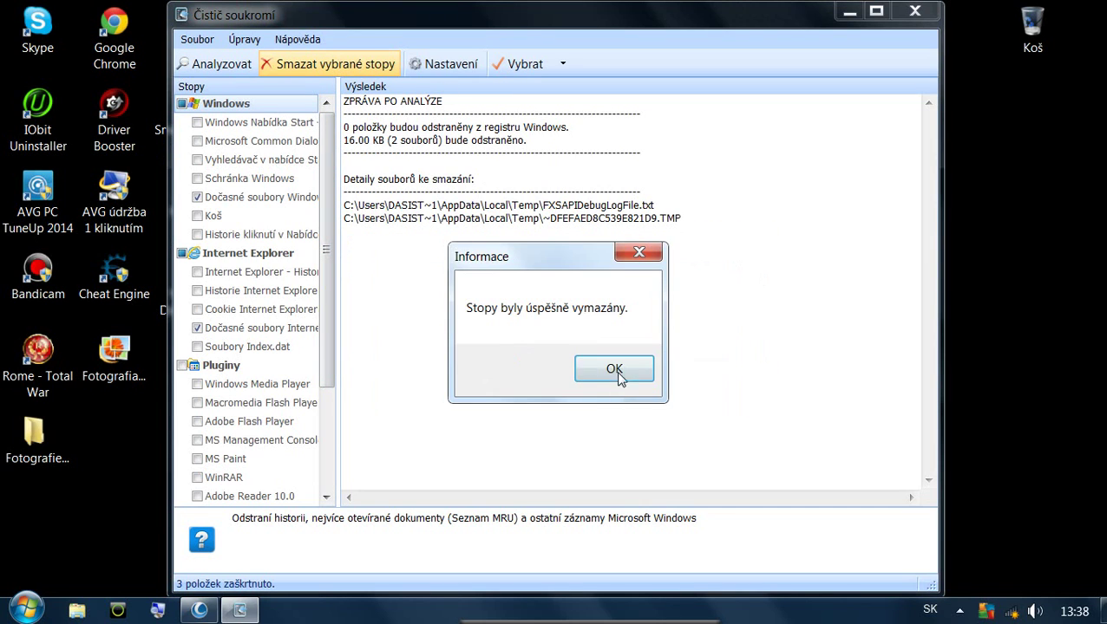
click(620, 376)
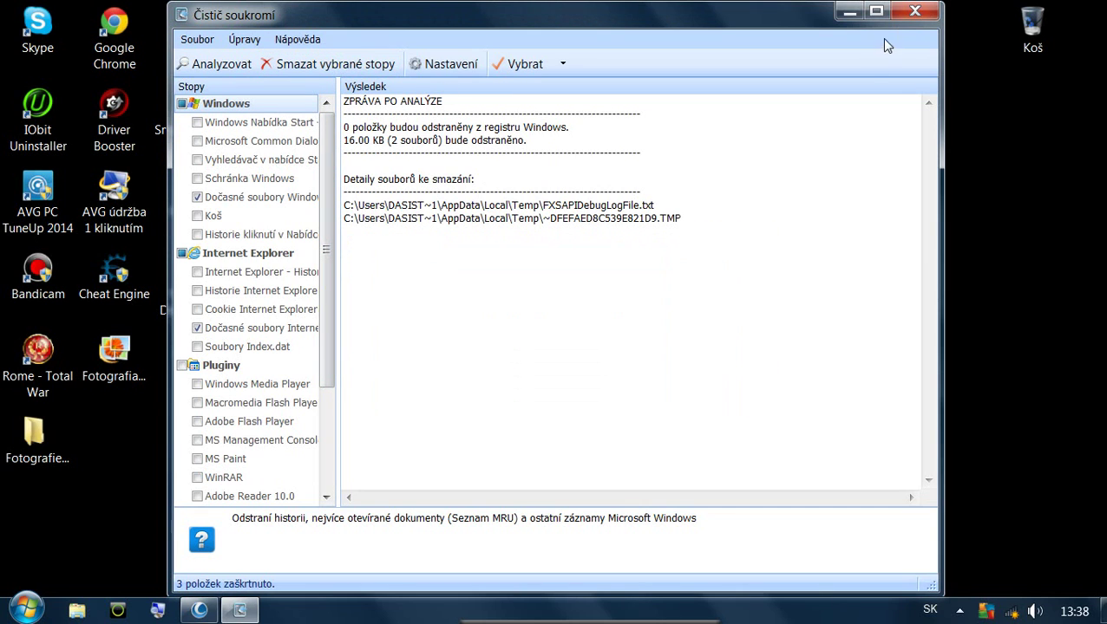
click(914, 11)
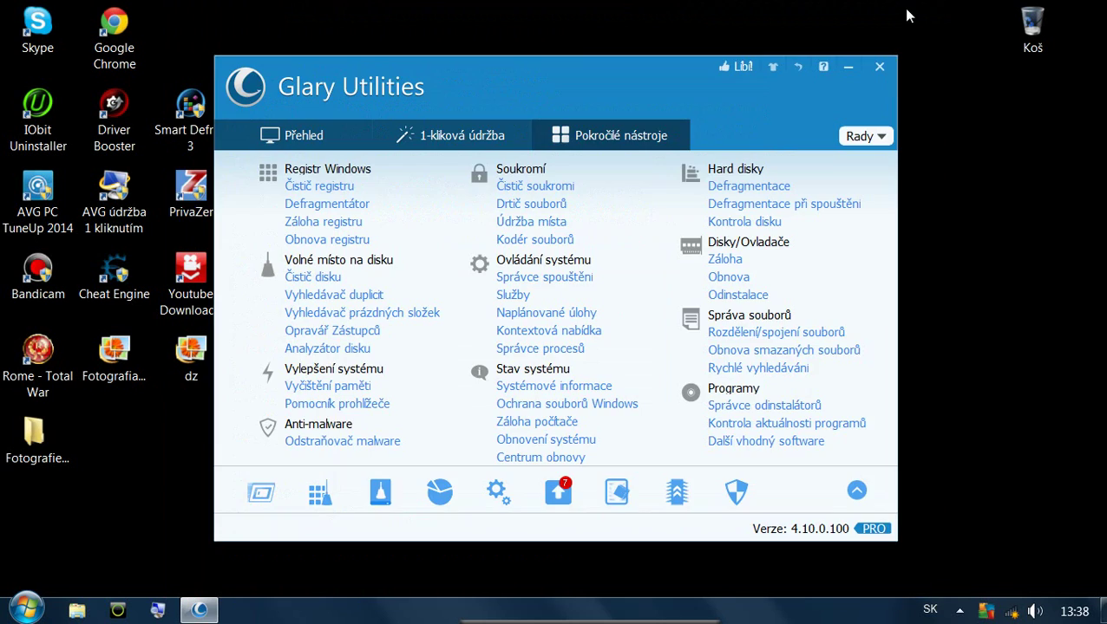
Step: Reopen Čistič soukromí, select all Internet Explorer and Google Chrome traces, and analyze the selection
click(572, 196)
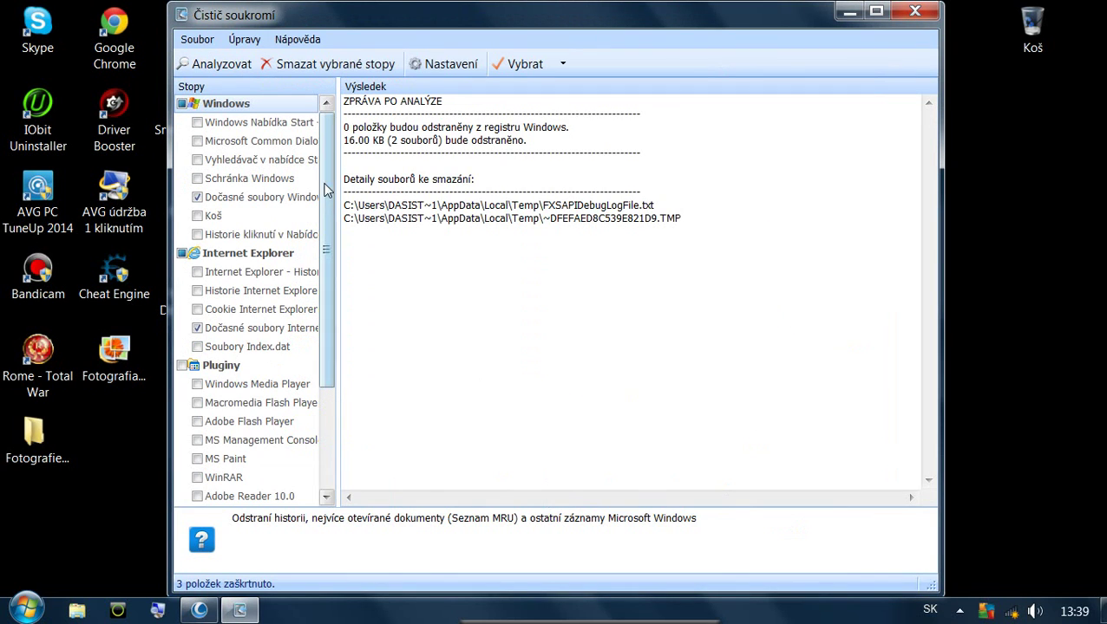
drag(335, 247, 340, 299)
scroll(338, 378, down, 2)
scroll(338, 377, up, 1)
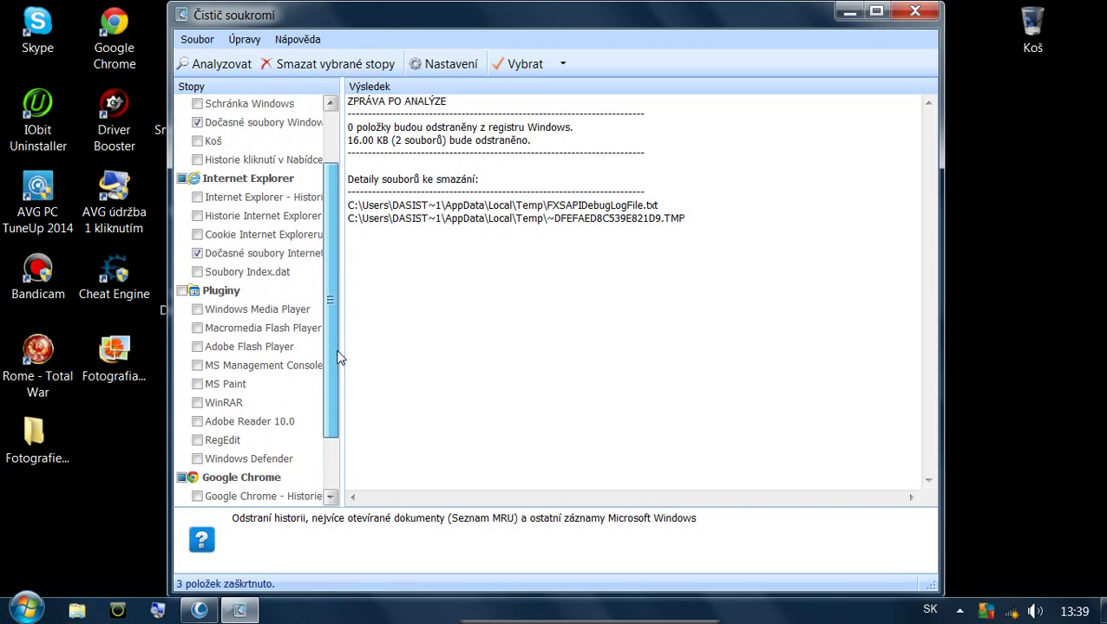
click(183, 197)
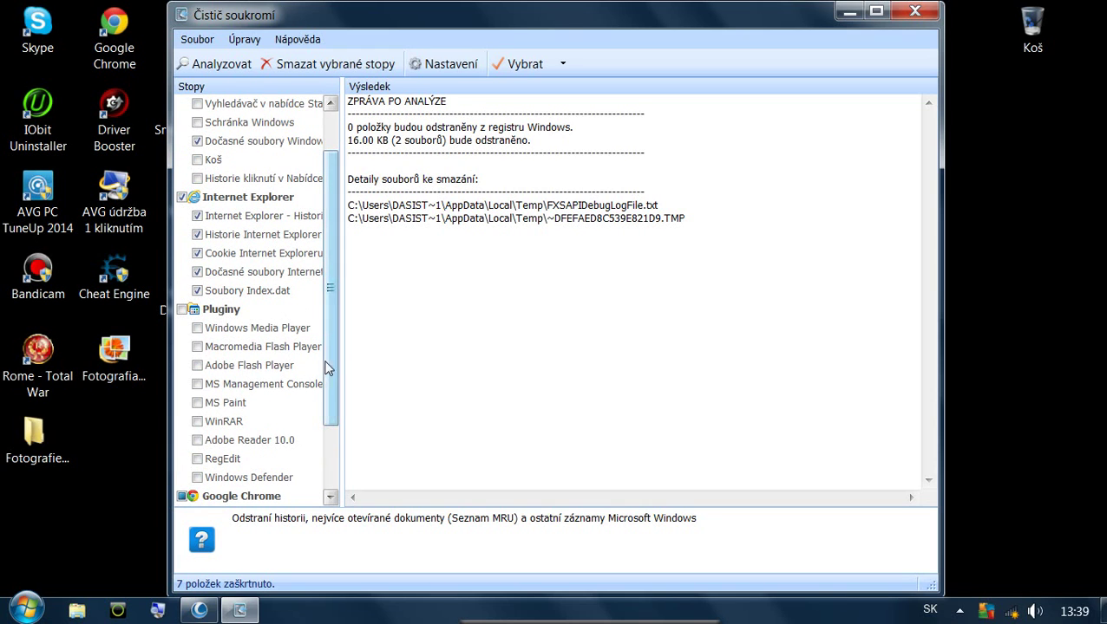
scroll(313, 364, down, 3)
click(183, 403)
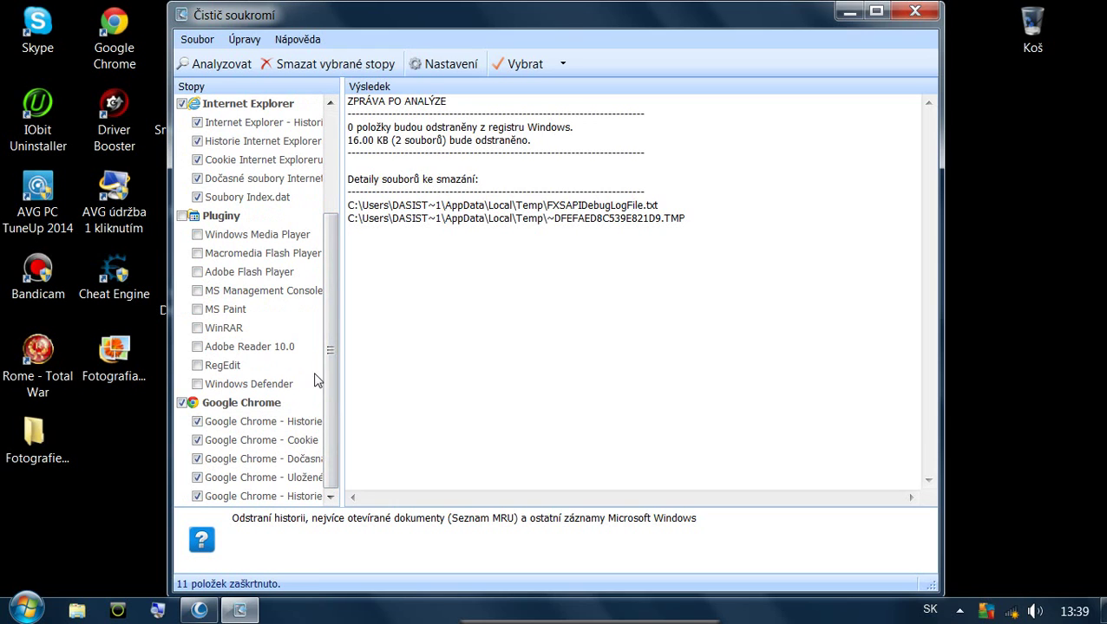
drag(332, 363, 339, 250)
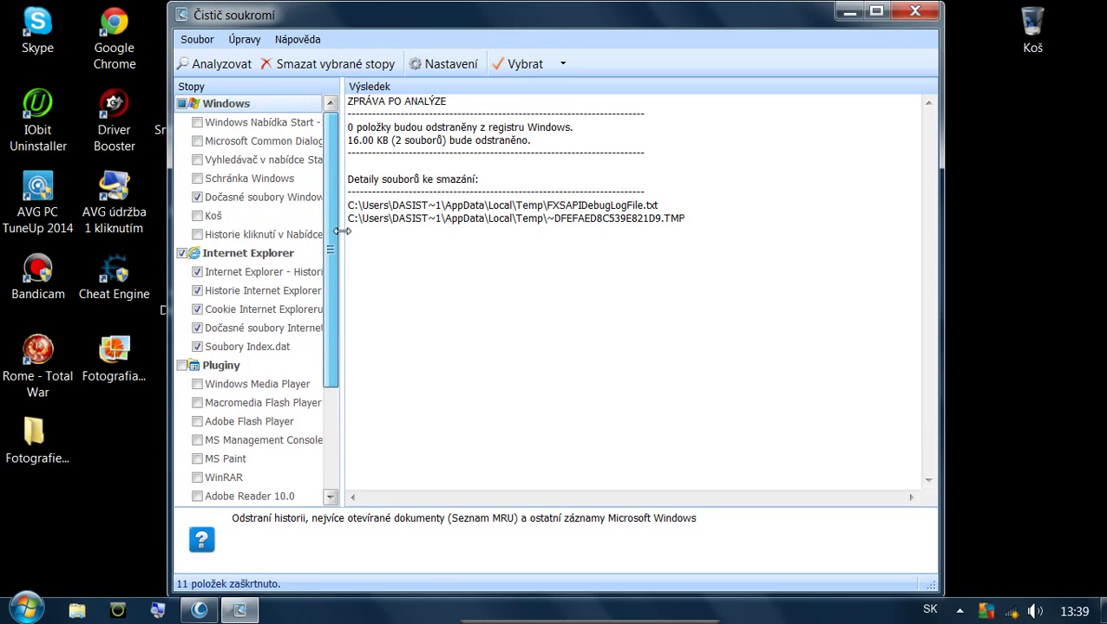
click(222, 61)
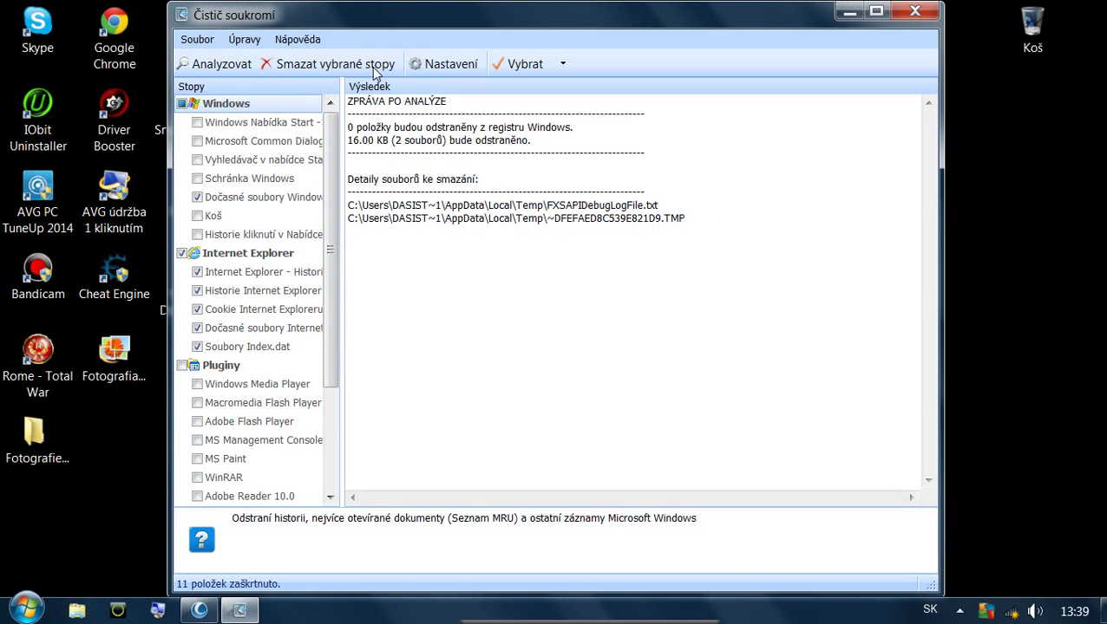
Step: Delete the selected Windows, Internet Explorer and Google Chrome traces, and close Čistič soukromí
click(375, 74)
click(614, 382)
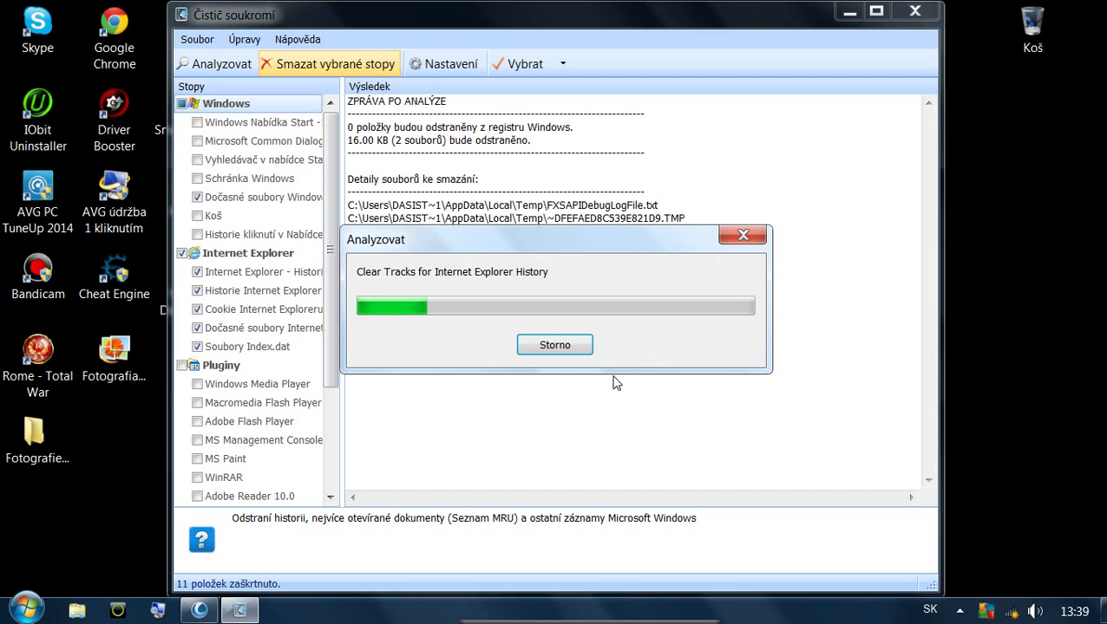
click(607, 373)
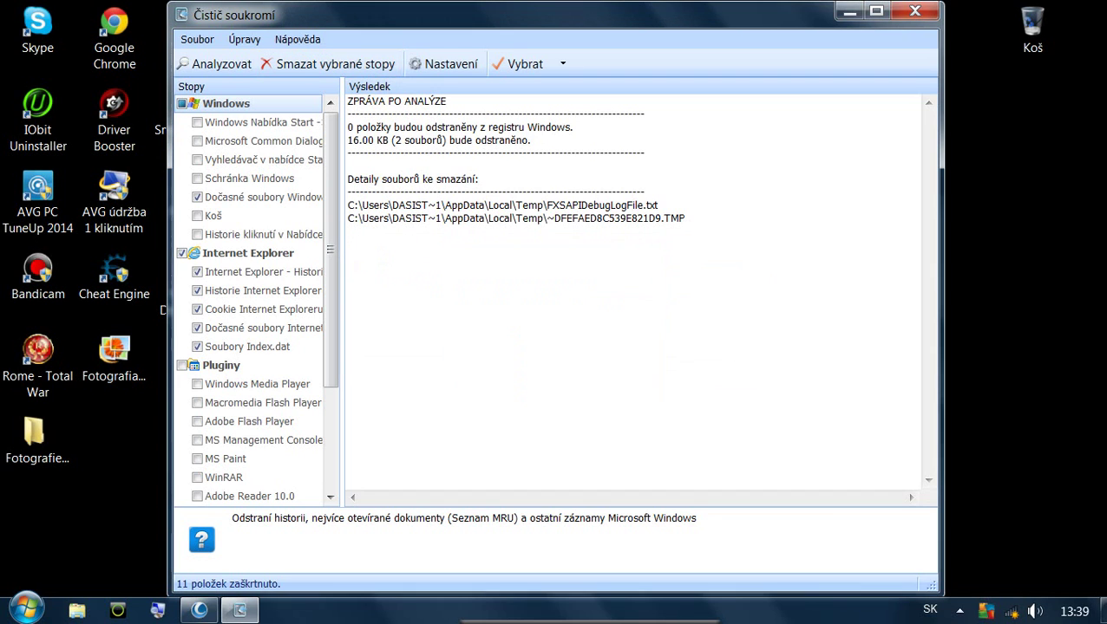
click(903, 15)
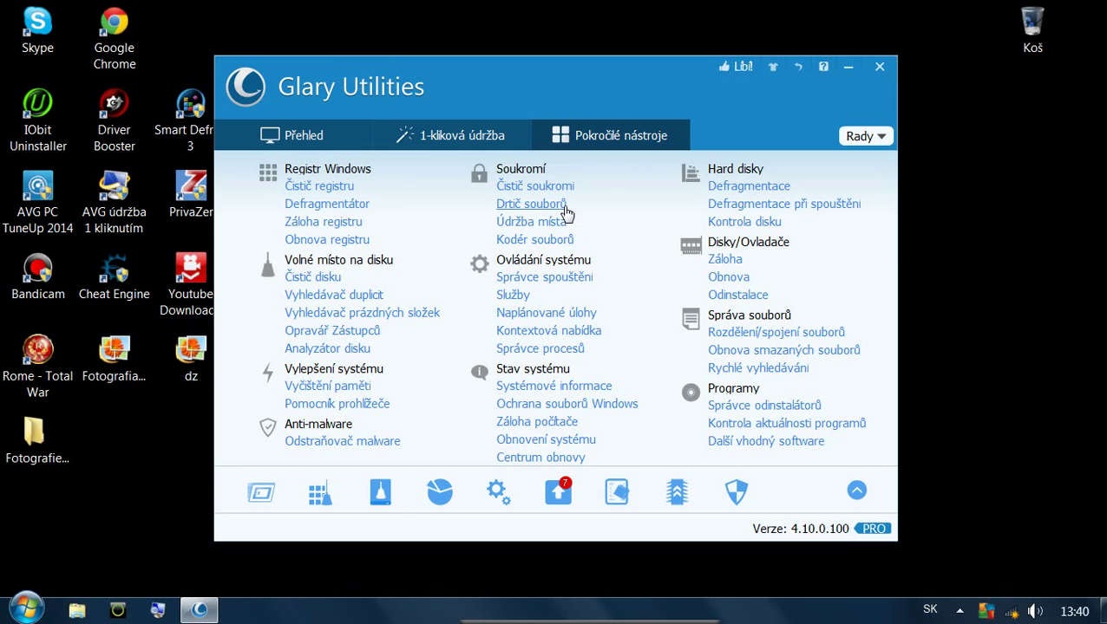
Step: Open Správce spouštění, examine the details of the startup programs such as DAEMON Tools Lite, RtHDVCpl and SearchSettings, and close it
click(589, 290)
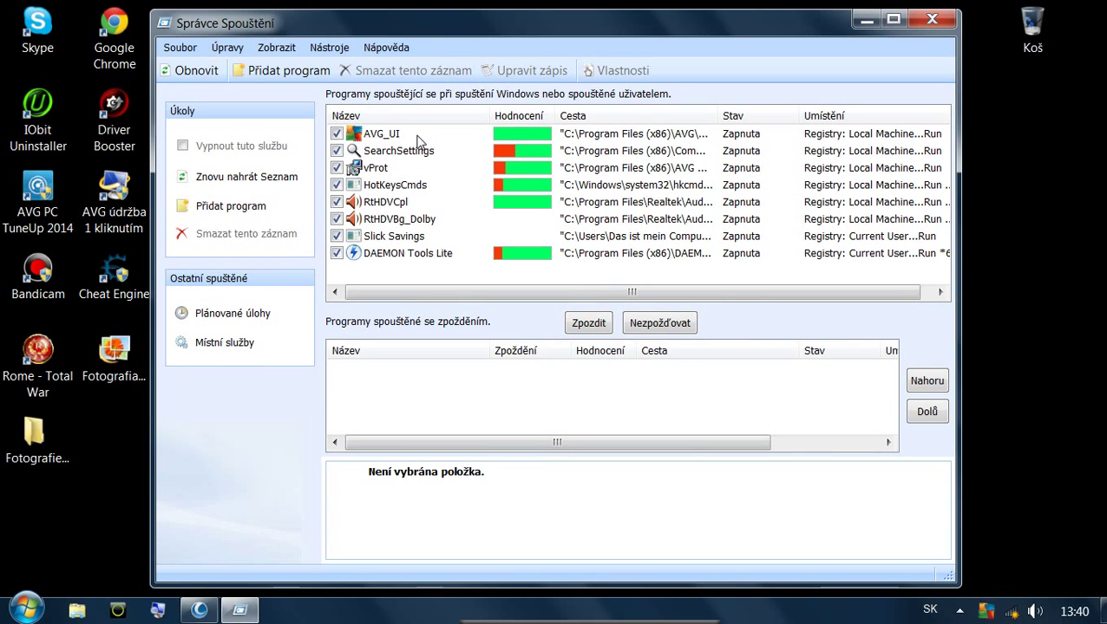
click(445, 253)
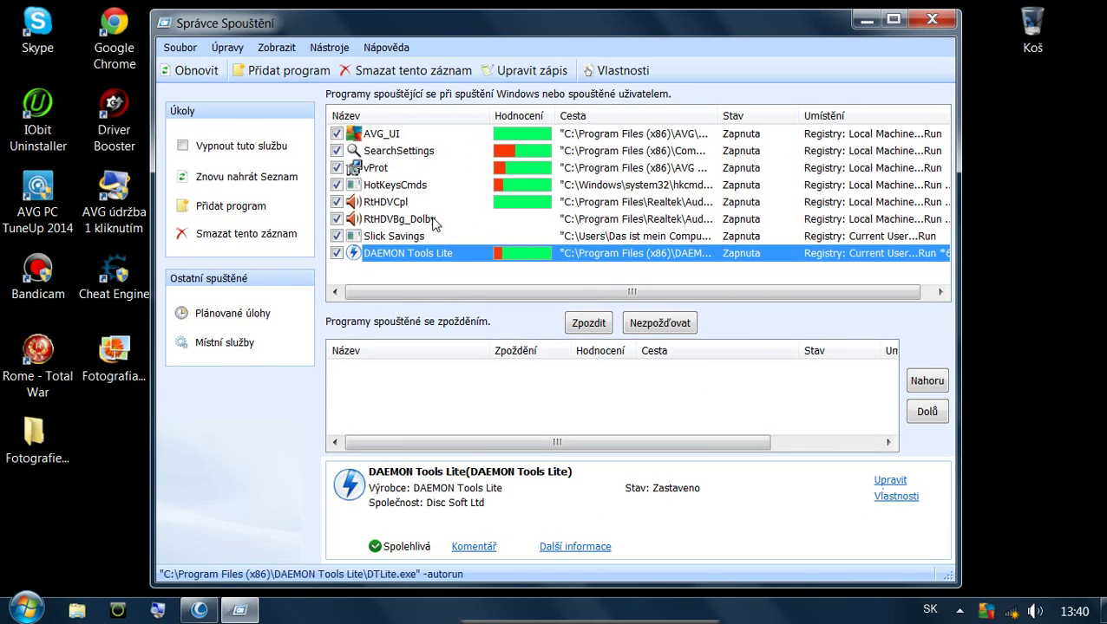
click(499, 202)
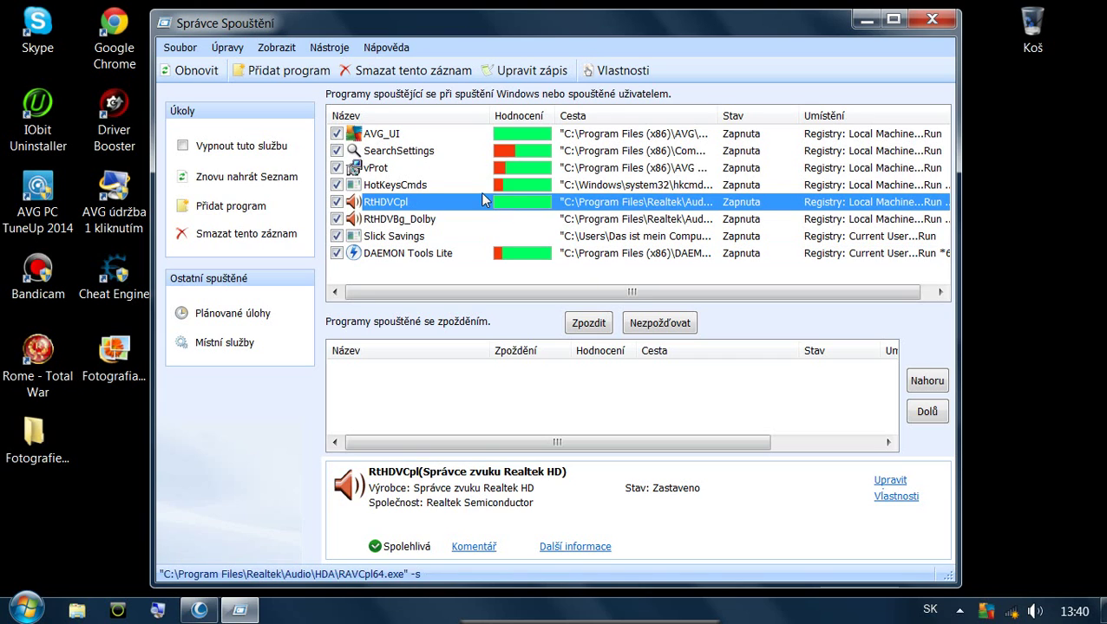
click(490, 185)
click(535, 151)
key(Down)
key(Down)
key(Down)
key(Down)
key(Down)
key(Down)
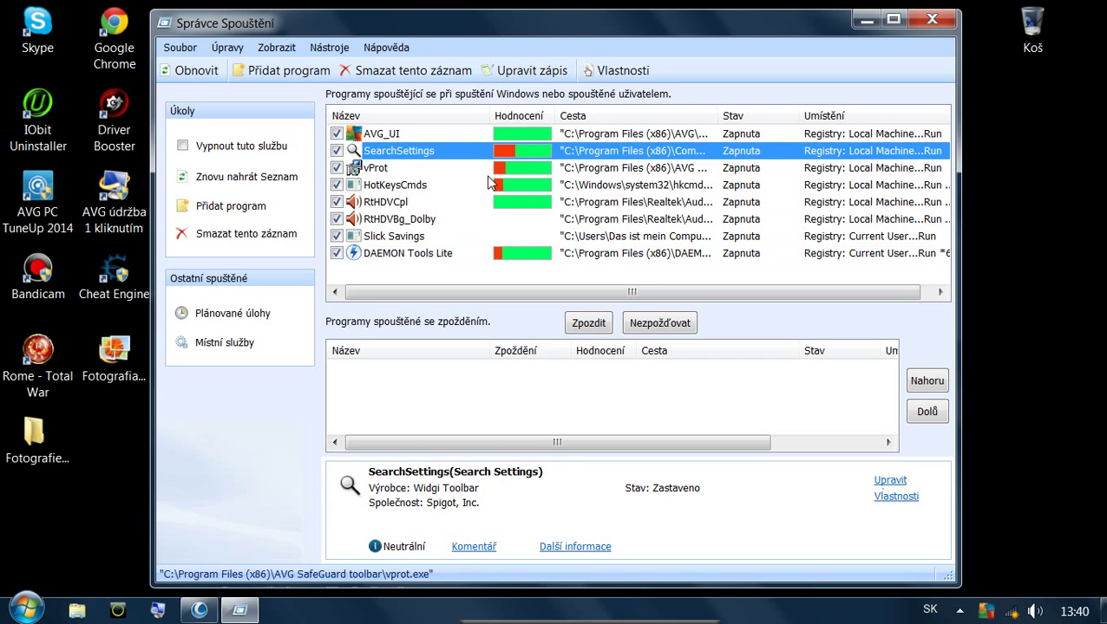
click(924, 25)
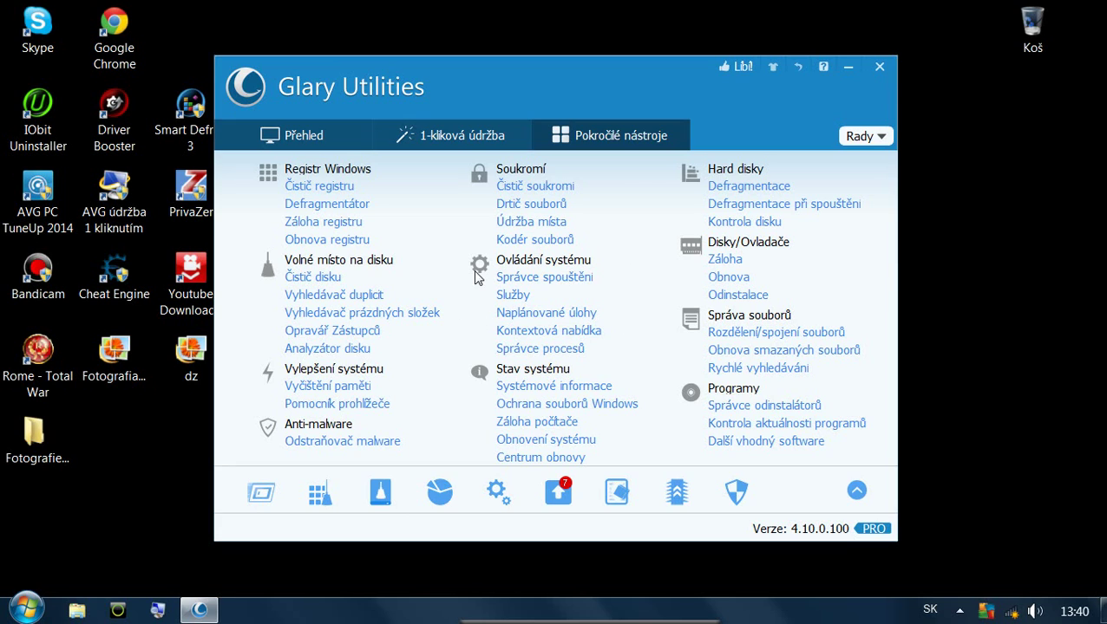
Step: View the hardware and operating system overview in Systémové informace, and close it
click(613, 395)
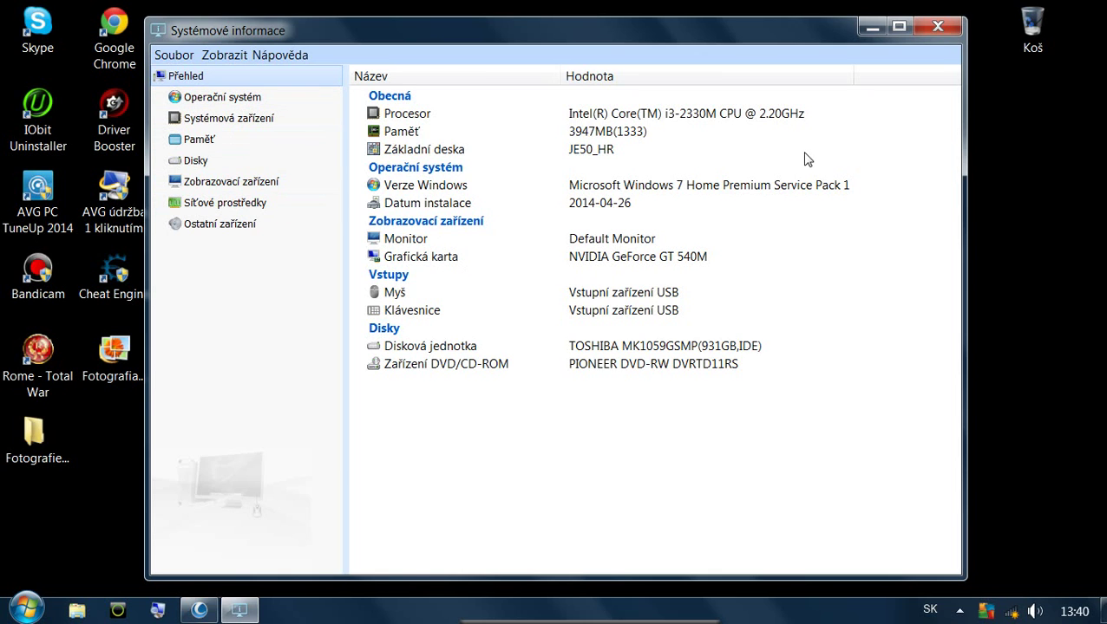
click(936, 27)
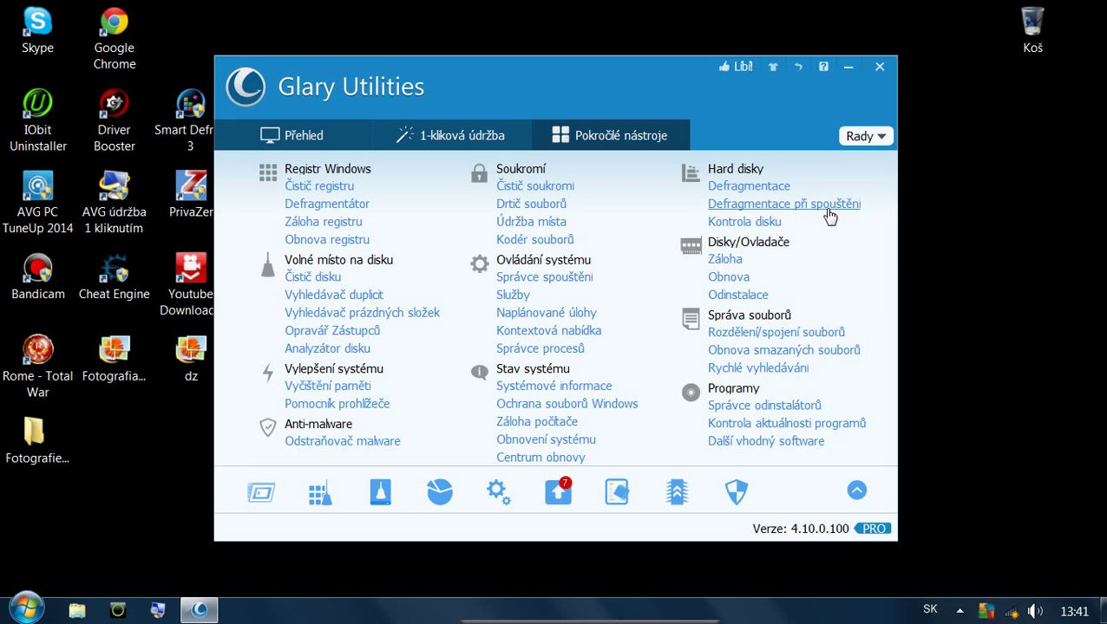
click(176, 117)
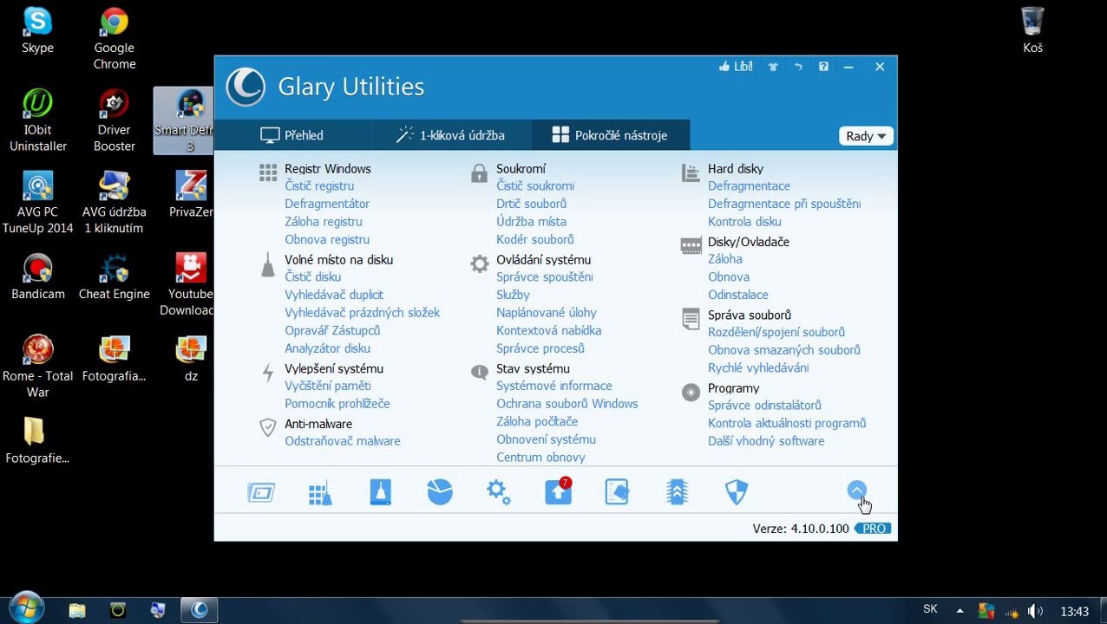
click(325, 137)
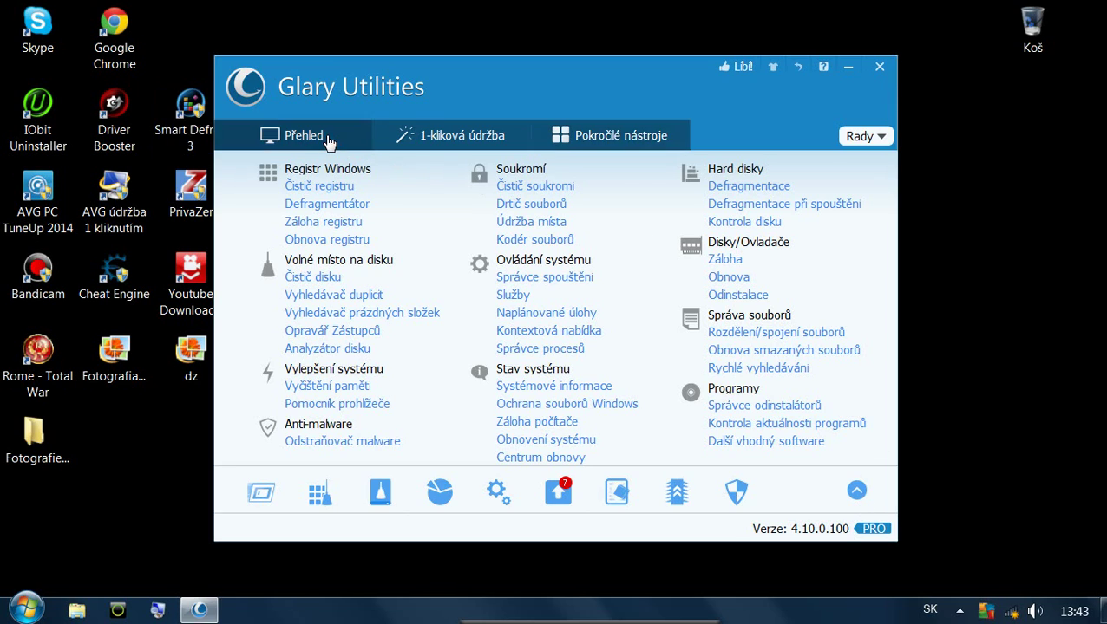
click(611, 135)
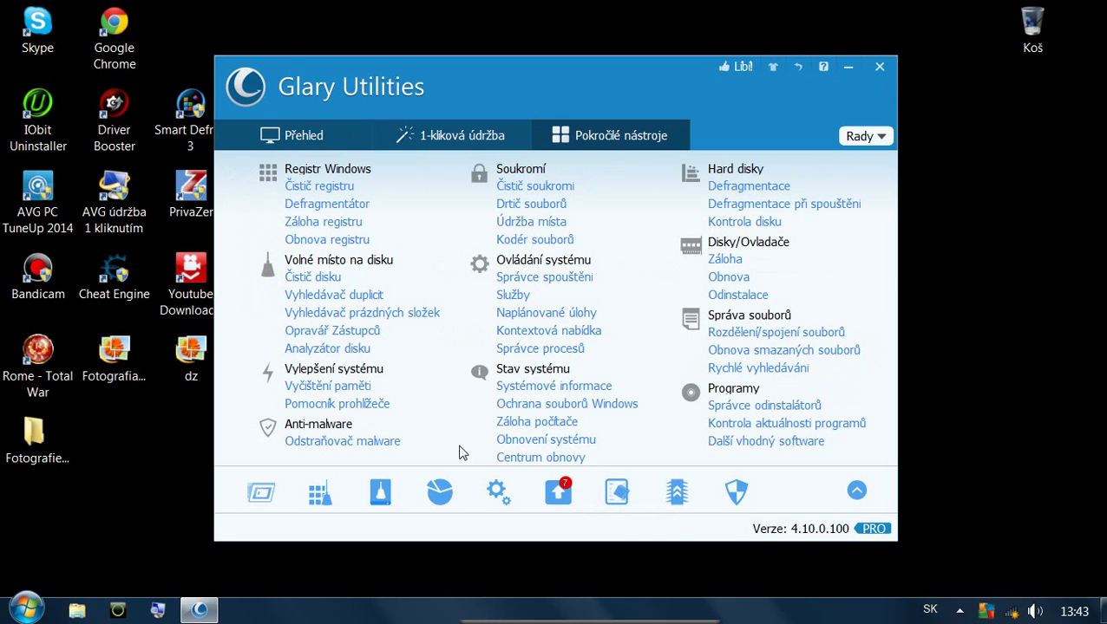
Step: Move the uninstall manager shortcut (Správce odinstalátorů) to the end of the expanded tool list, and collapse the list
click(857, 494)
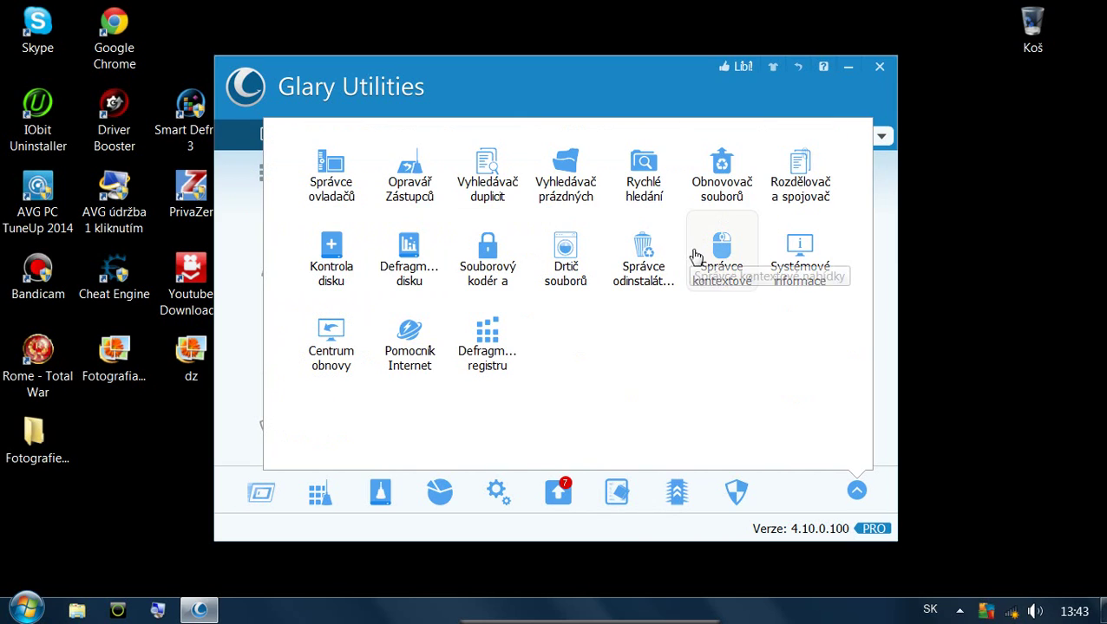
drag(652, 272, 538, 340)
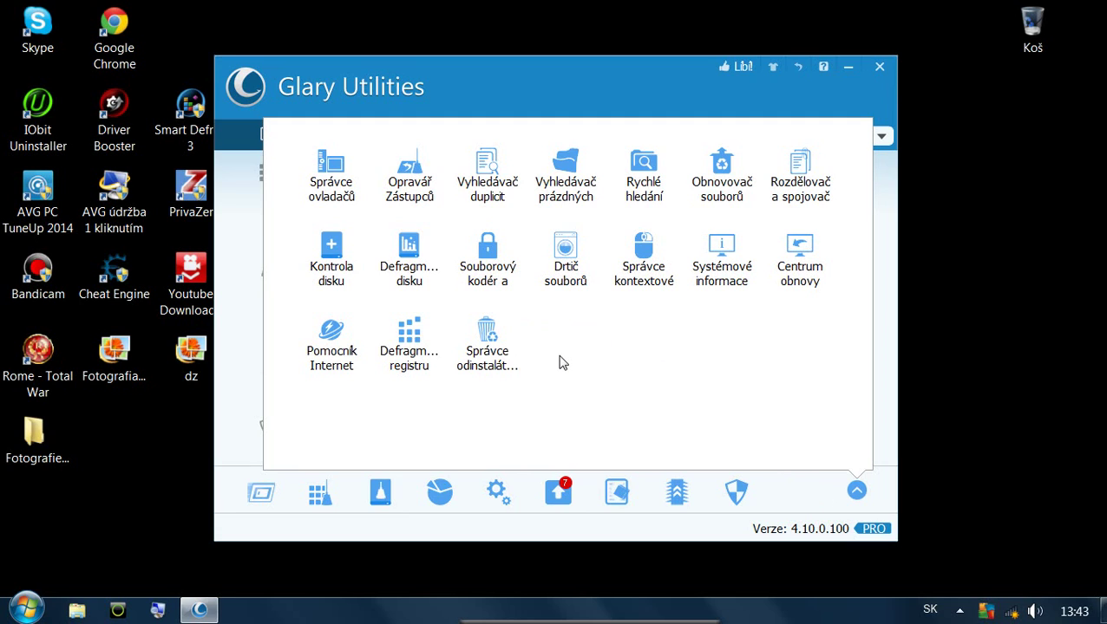
click(859, 503)
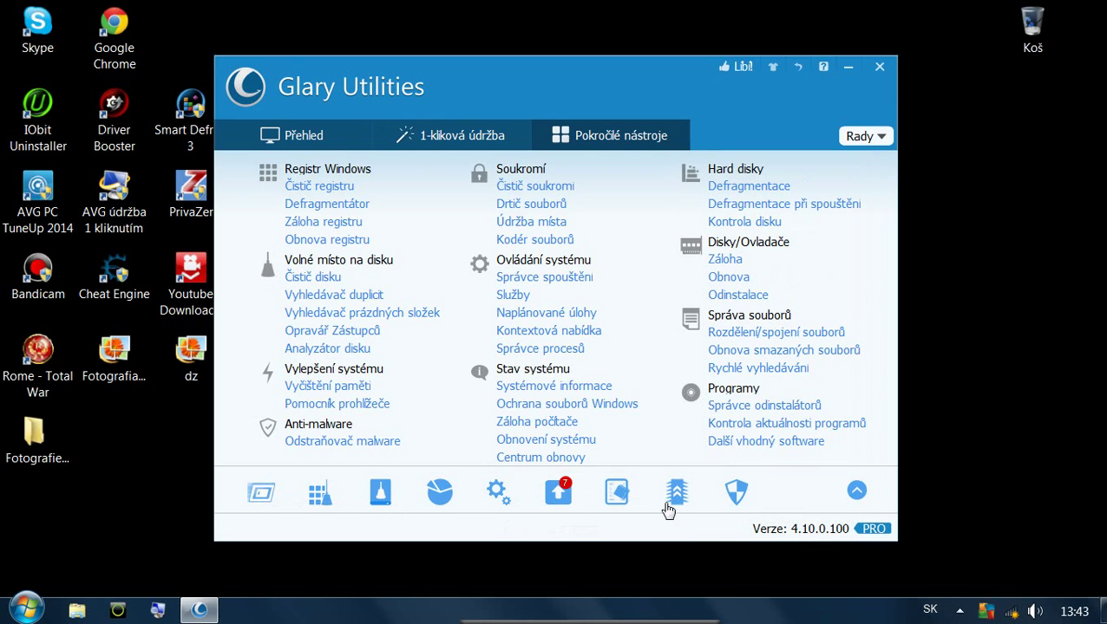
Step: Add the registry defragmenter shortcut from the expanded tool list to the quick-access bar, and move the pie-chart shortcut to the bar's end
click(857, 496)
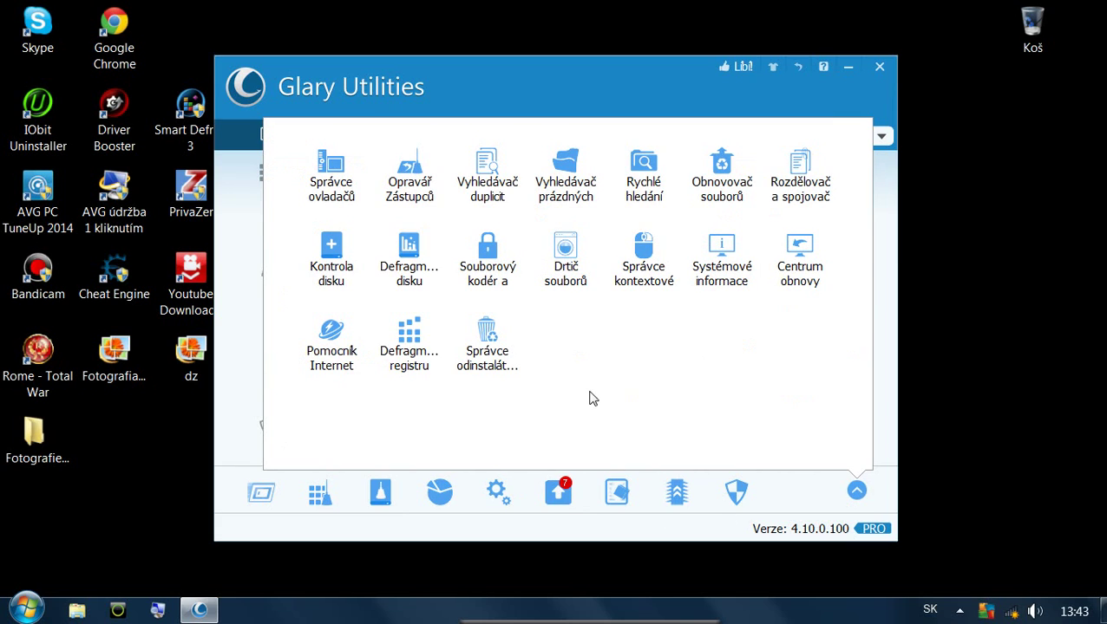
drag(405, 330, 793, 499)
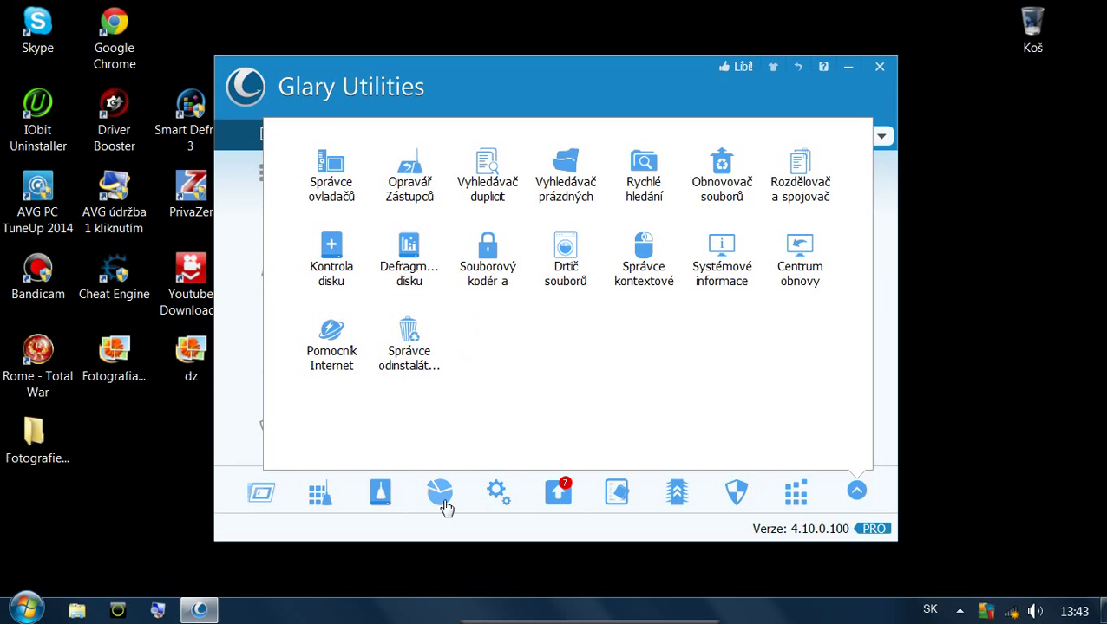
drag(445, 508, 425, 497)
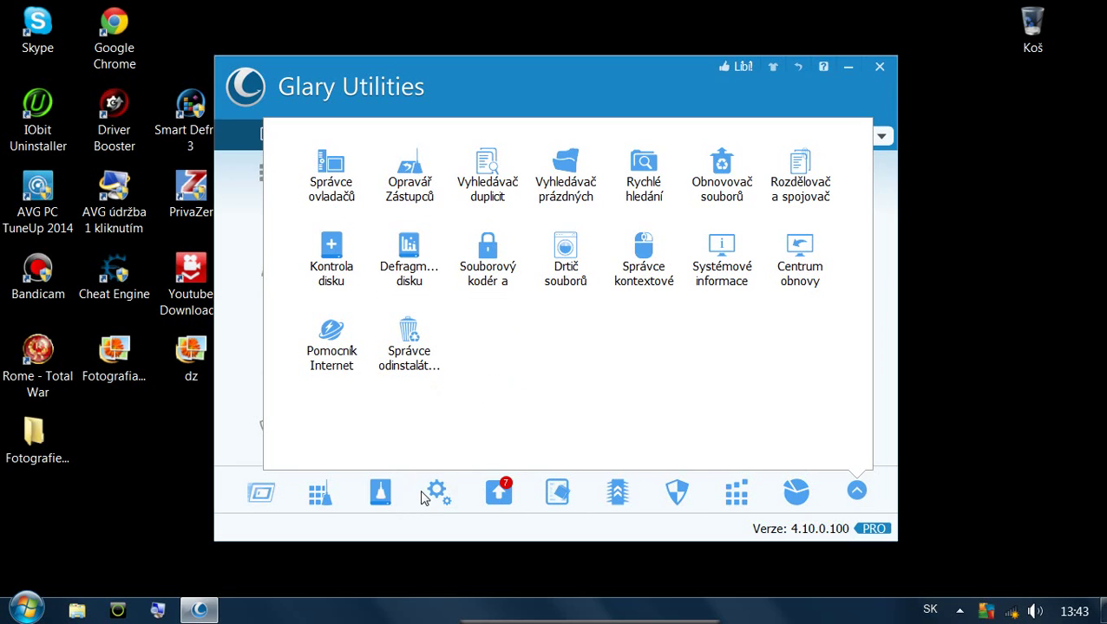
click(859, 501)
Step: View the Přehled page and the entries offered under Rady
click(308, 137)
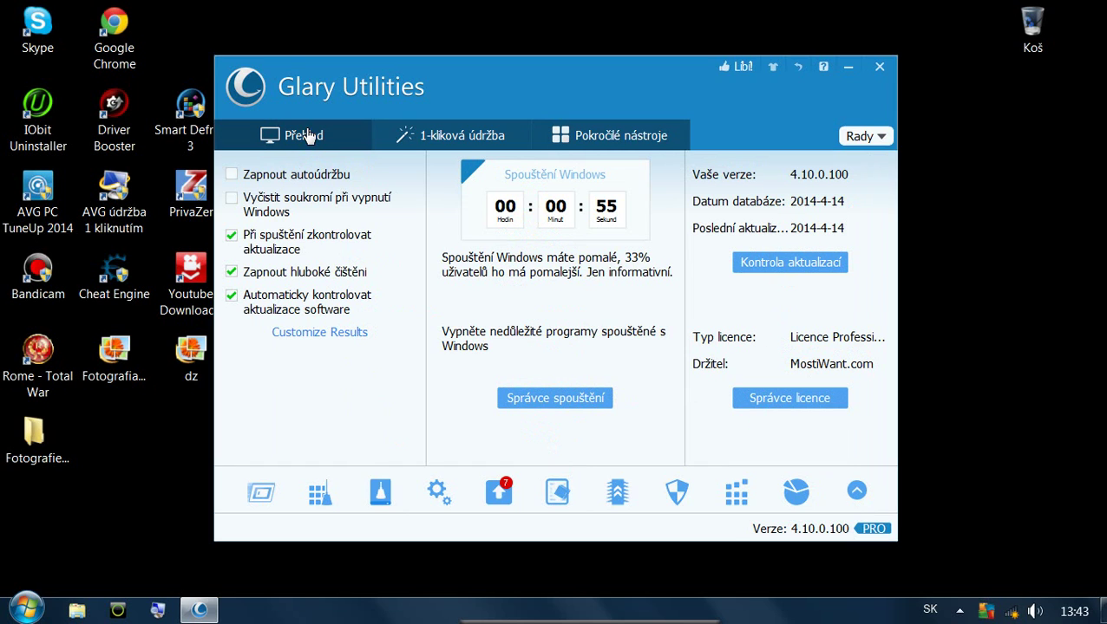
click(880, 139)
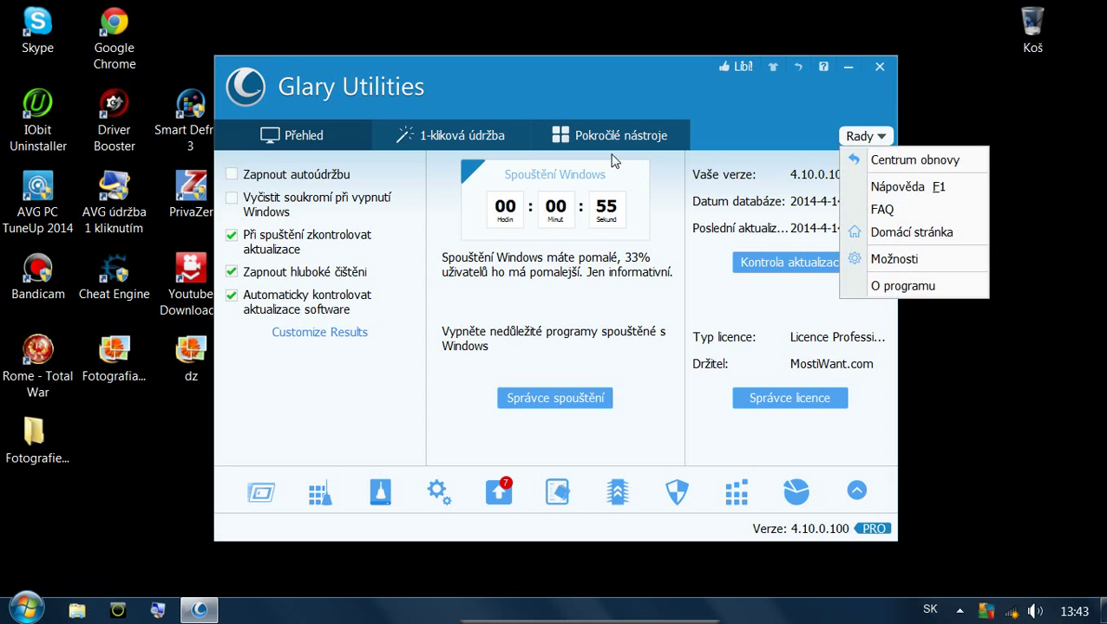
Step: Review the 1-kliková údržba settings for registry cleaning, disk repair, privacy cleaning and temporary file cleaning
click(493, 148)
click(821, 376)
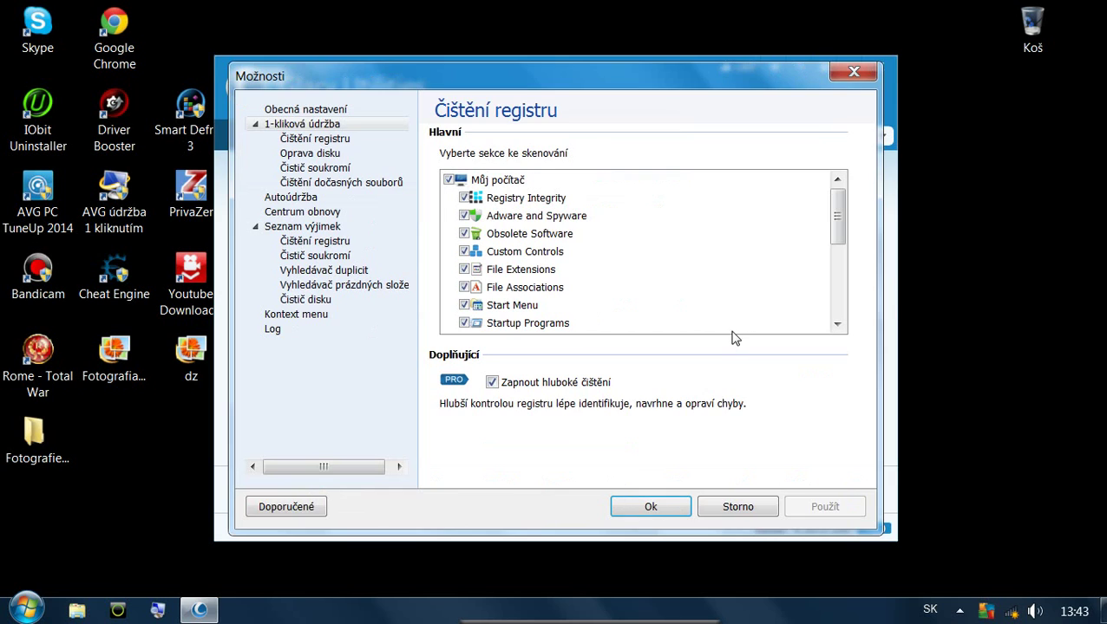
click(339, 155)
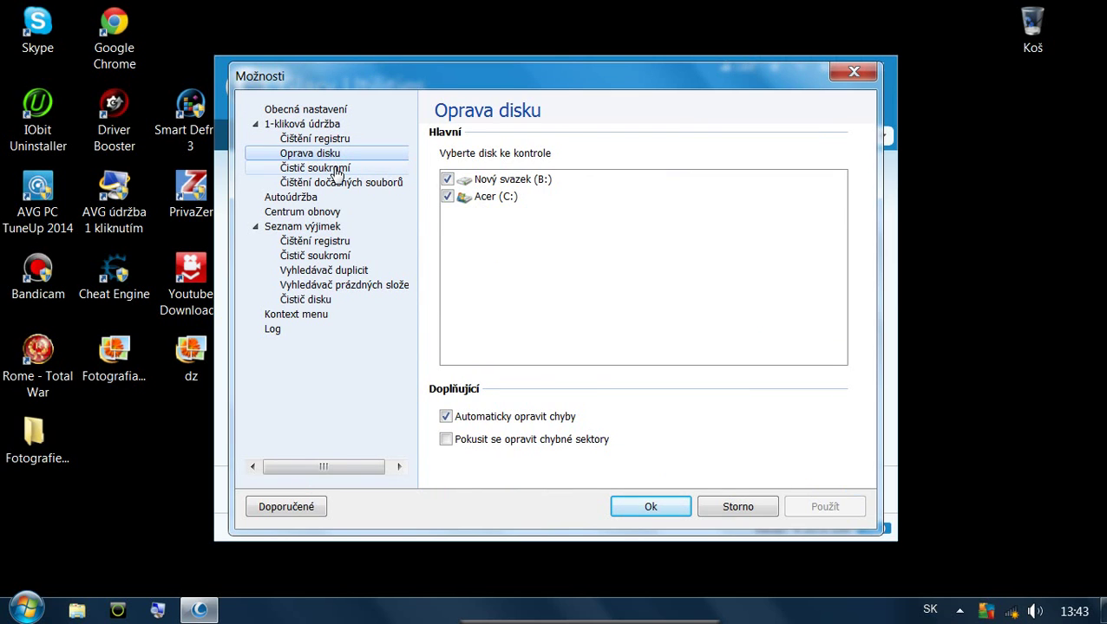
click(340, 167)
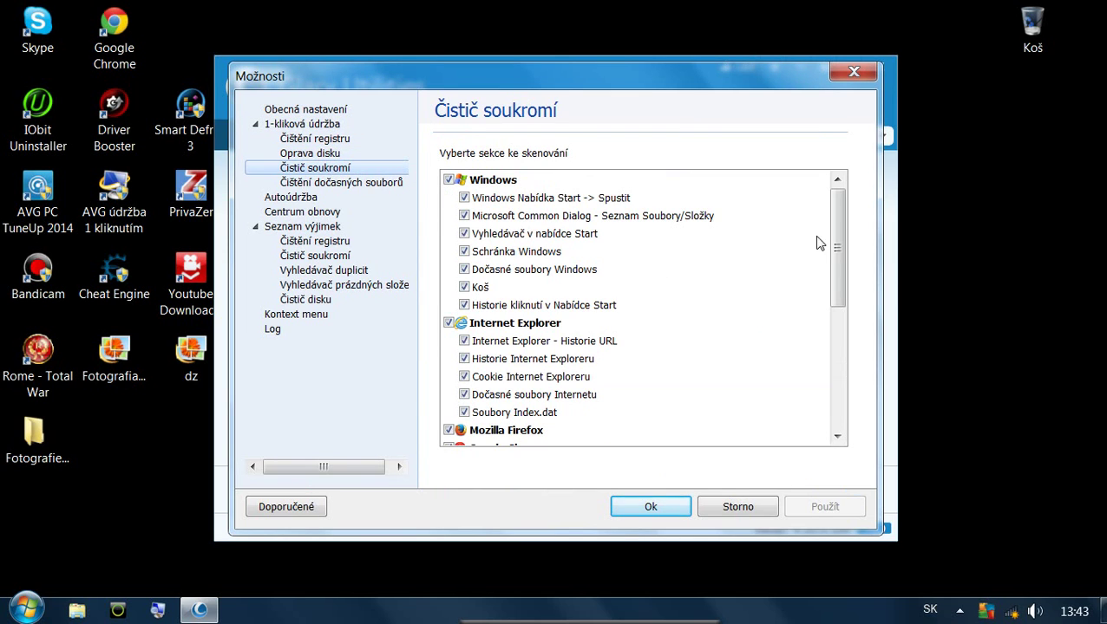
drag(837, 245, 832, 422)
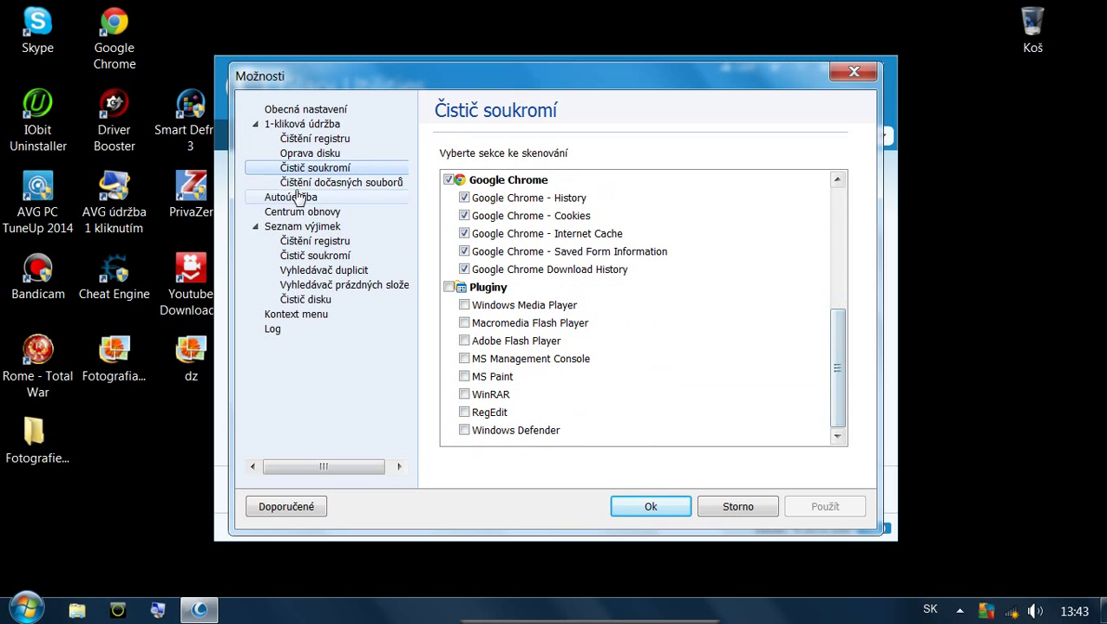
click(334, 183)
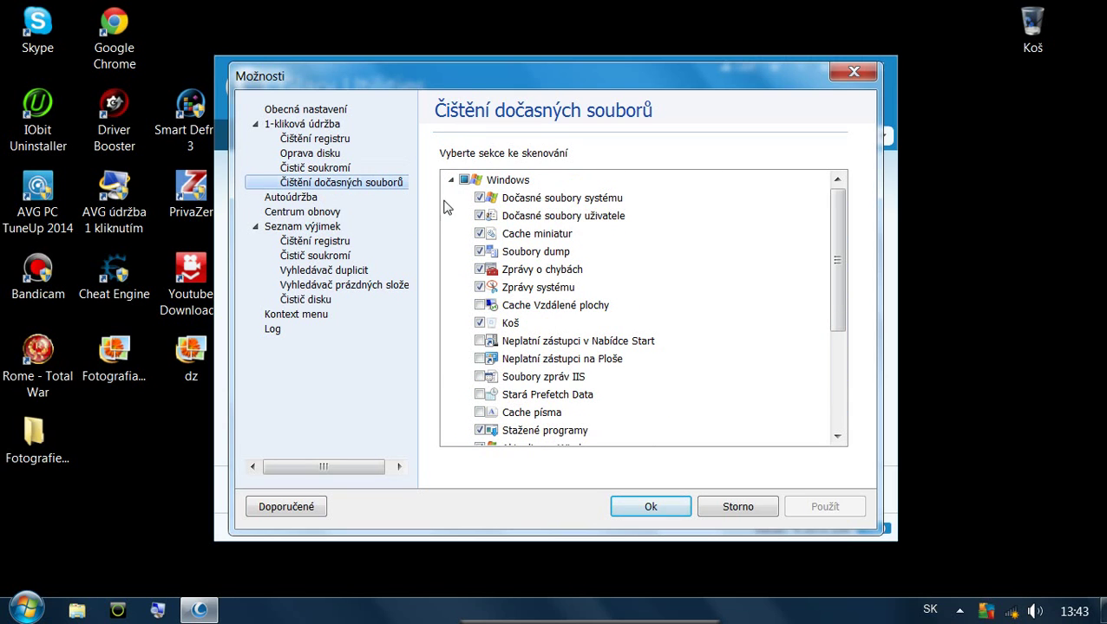
click(330, 167)
click(345, 139)
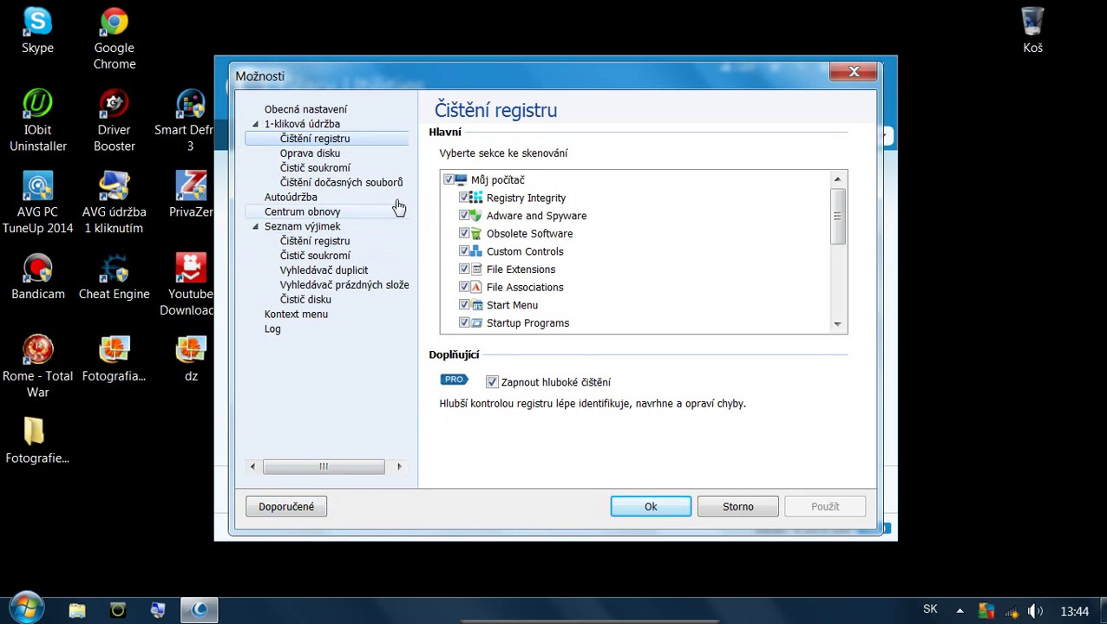
mouse_move(838, 218)
mouse_down()
mouse_move(832, 289)
mouse_move(833, 218)
mouse_up()
click(338, 156)
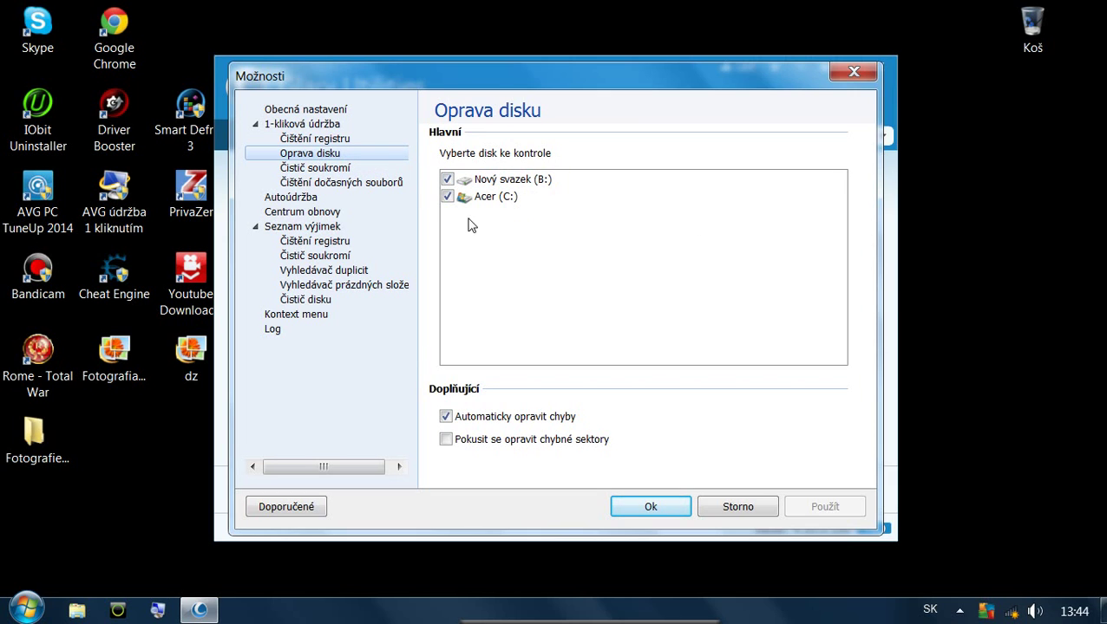
click(353, 184)
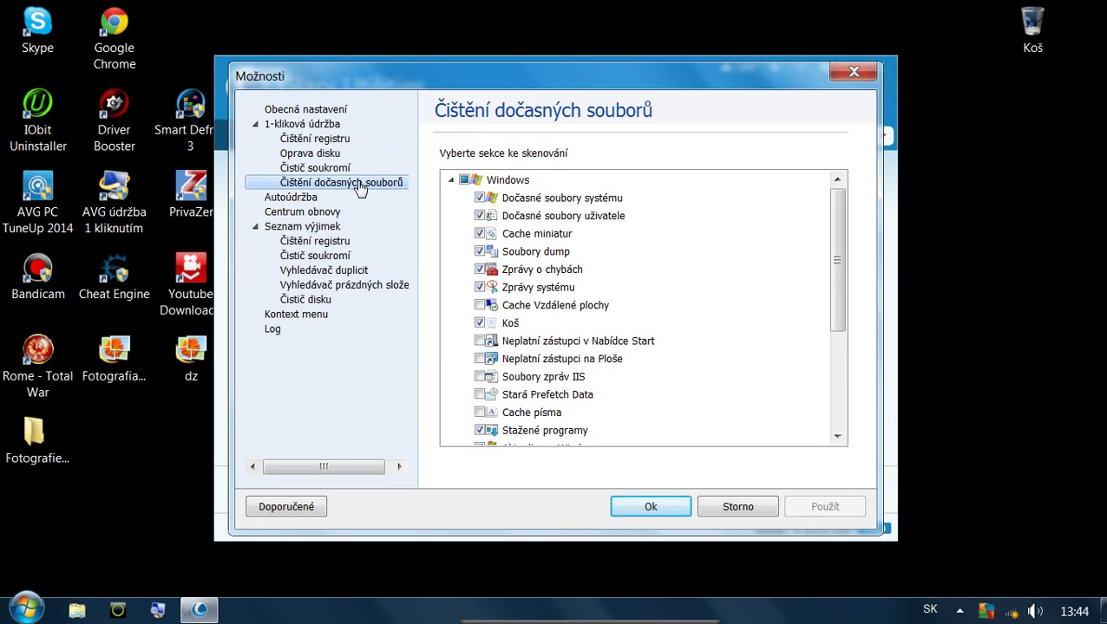
click(334, 170)
Step: View the registry cleaning exceptions under Seznam výjimek, accept the options dialog, and close Glary Utilities
click(336, 243)
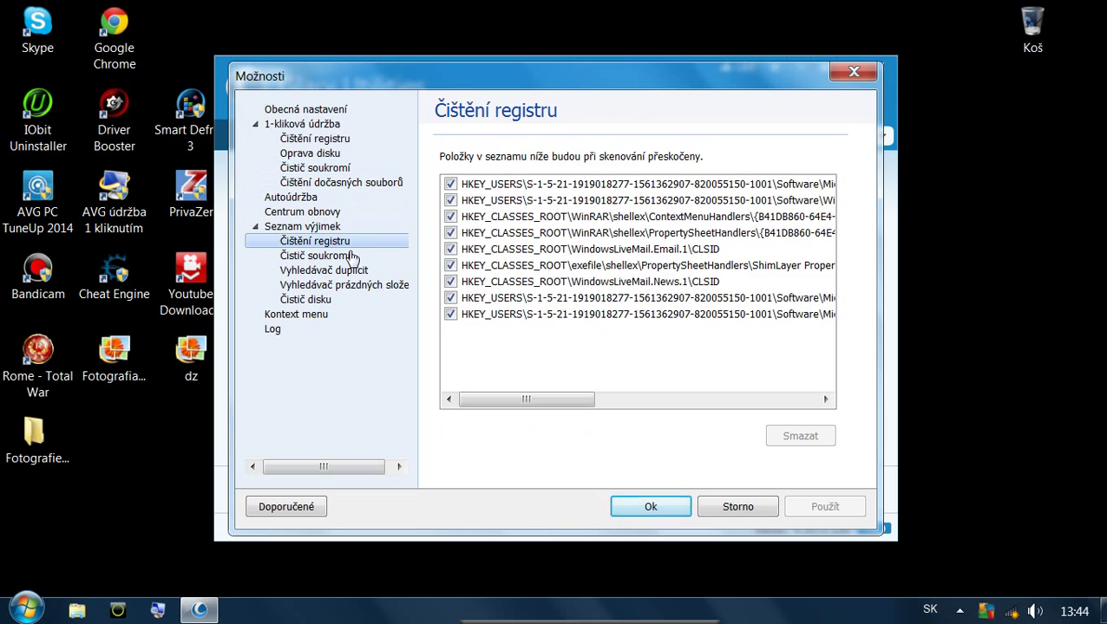
click(655, 511)
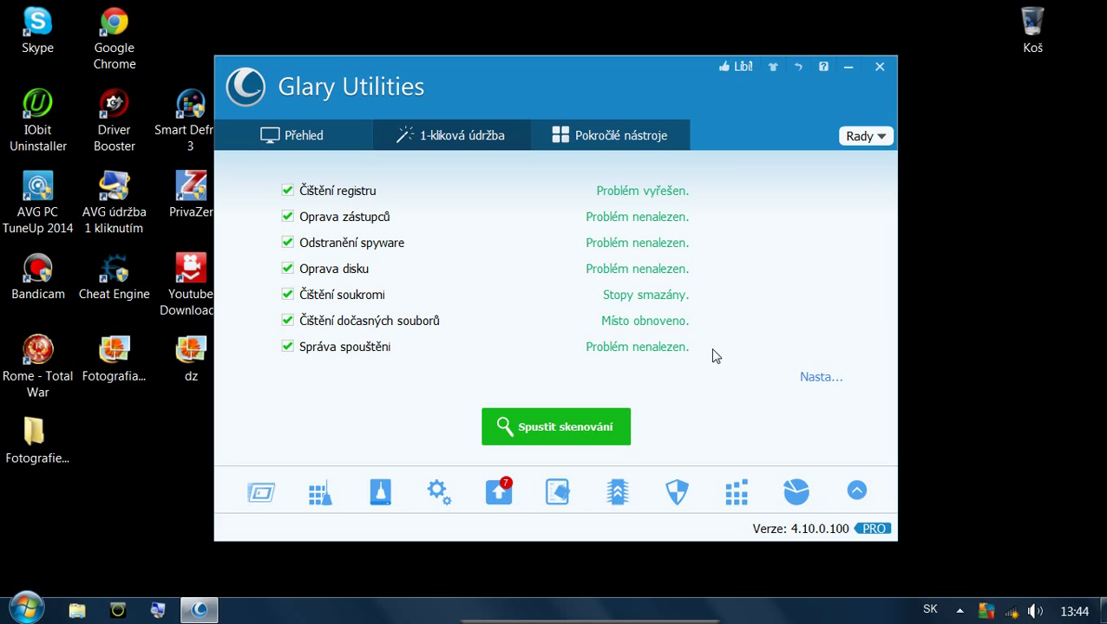
click(878, 69)
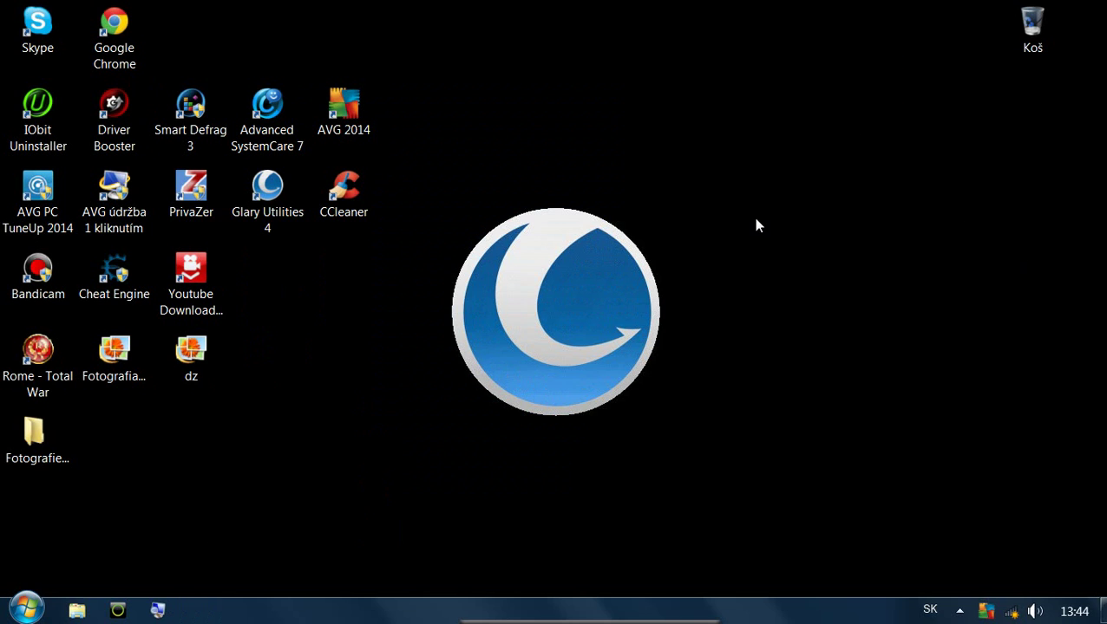